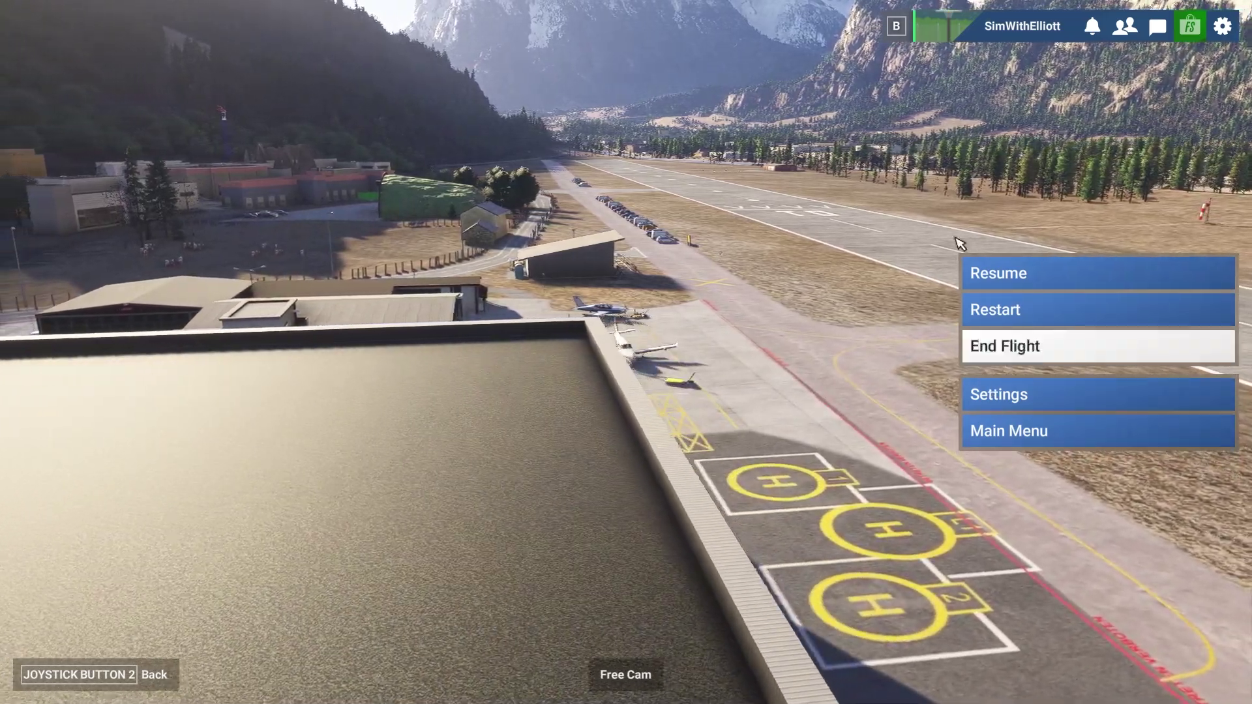
Step: Set the keyboard's general controls preset to Keyboard 2020 Transversal in the control settings, save it and resume the flight
{"action": "left_click", "coordinate": [1033, 406]}
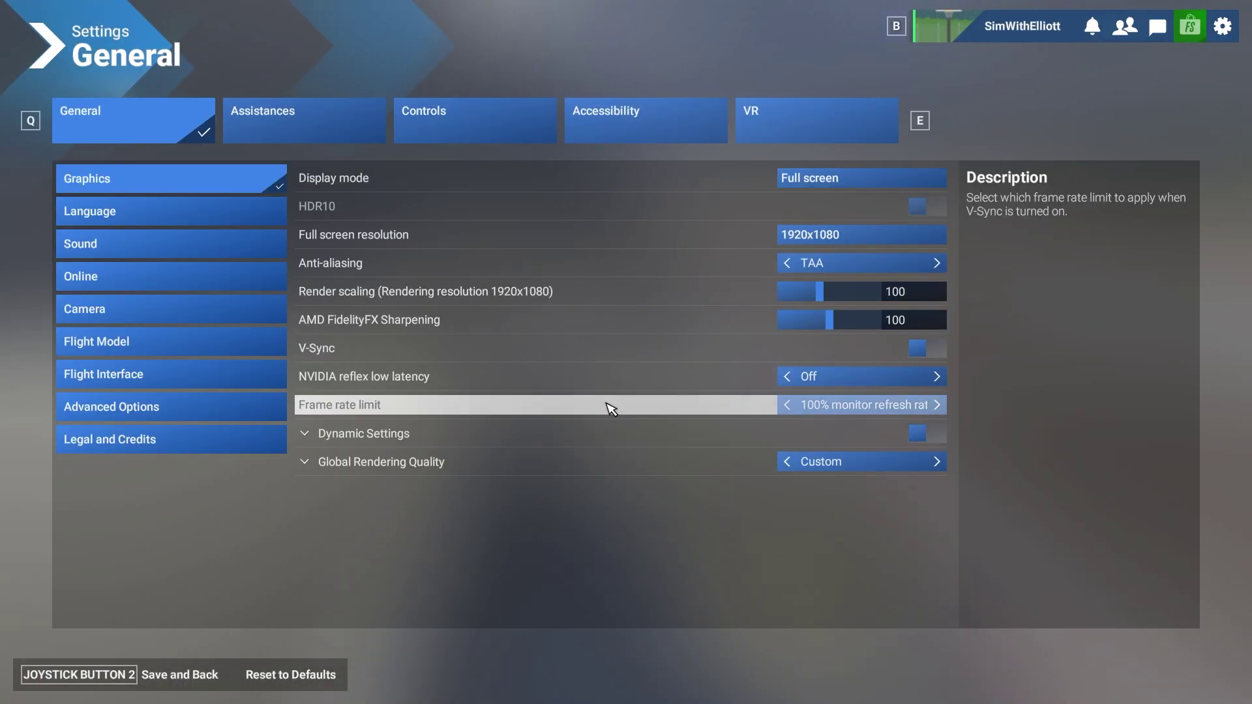
{"action": "left_click", "coordinate": [428, 131]}
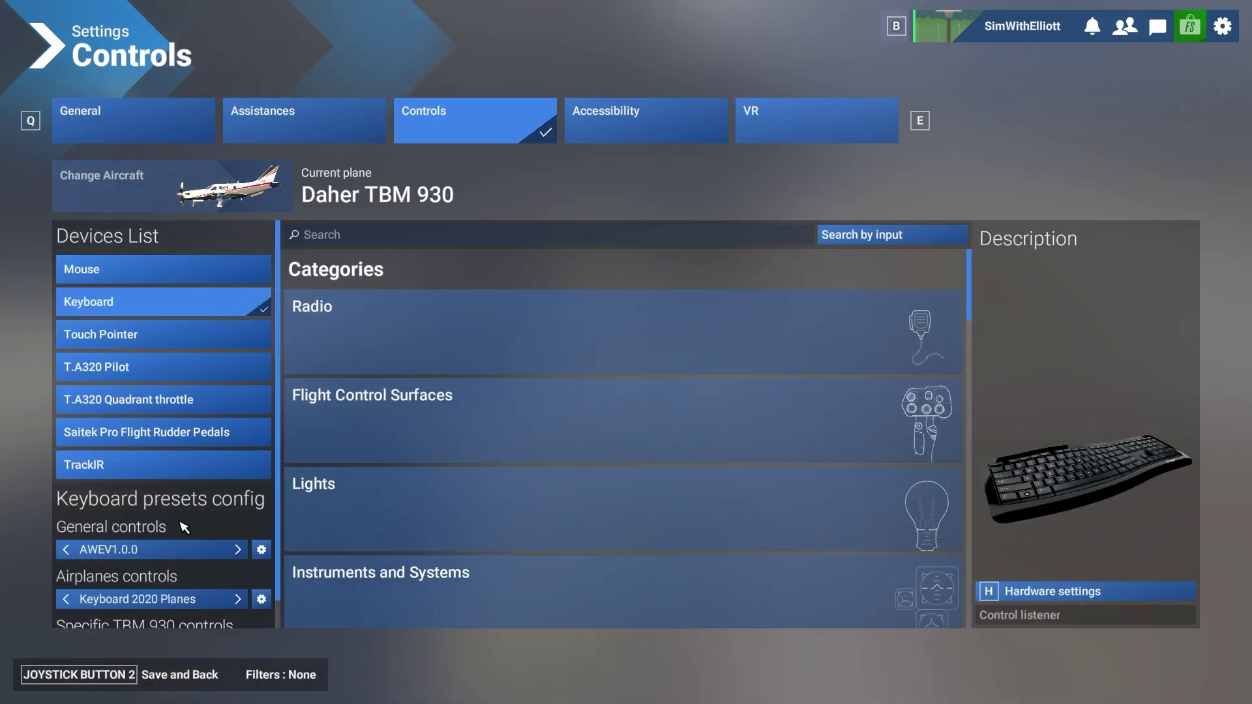
{"action": "scroll", "coordinate": [185, 527], "scroll_direction": "down", "scroll_amount": 1}
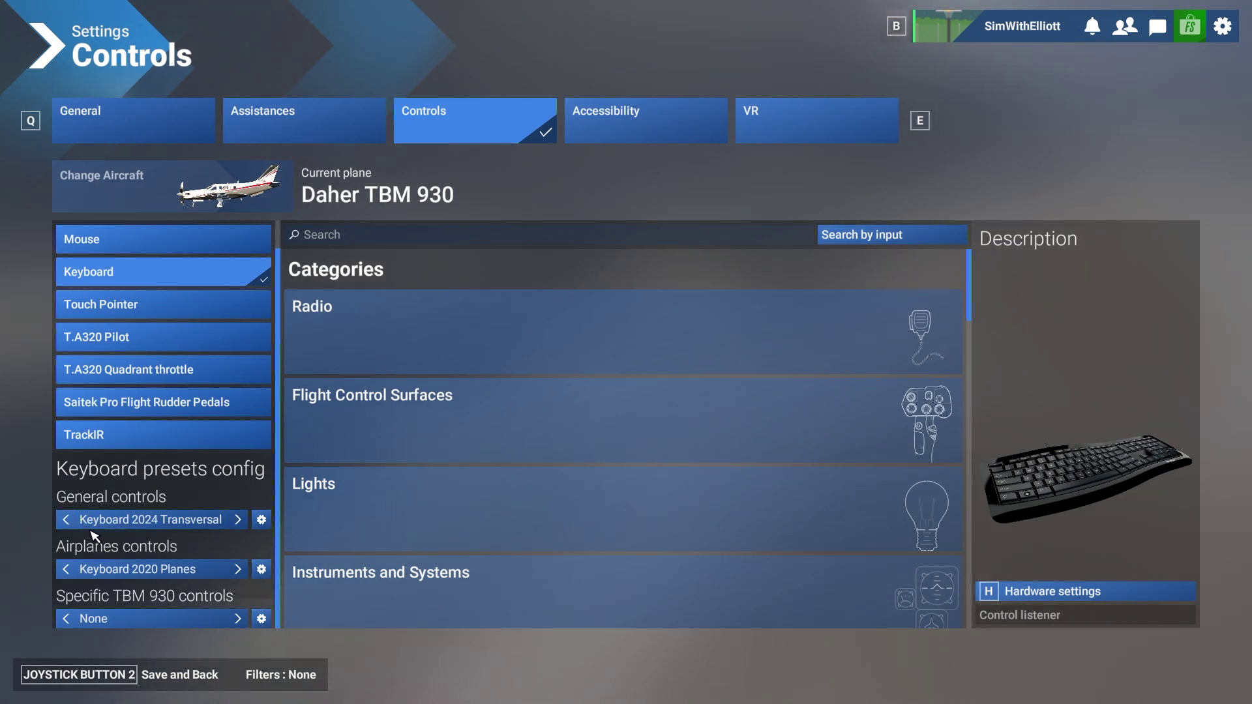
{"action": "left_click", "coordinate": [239, 520]}
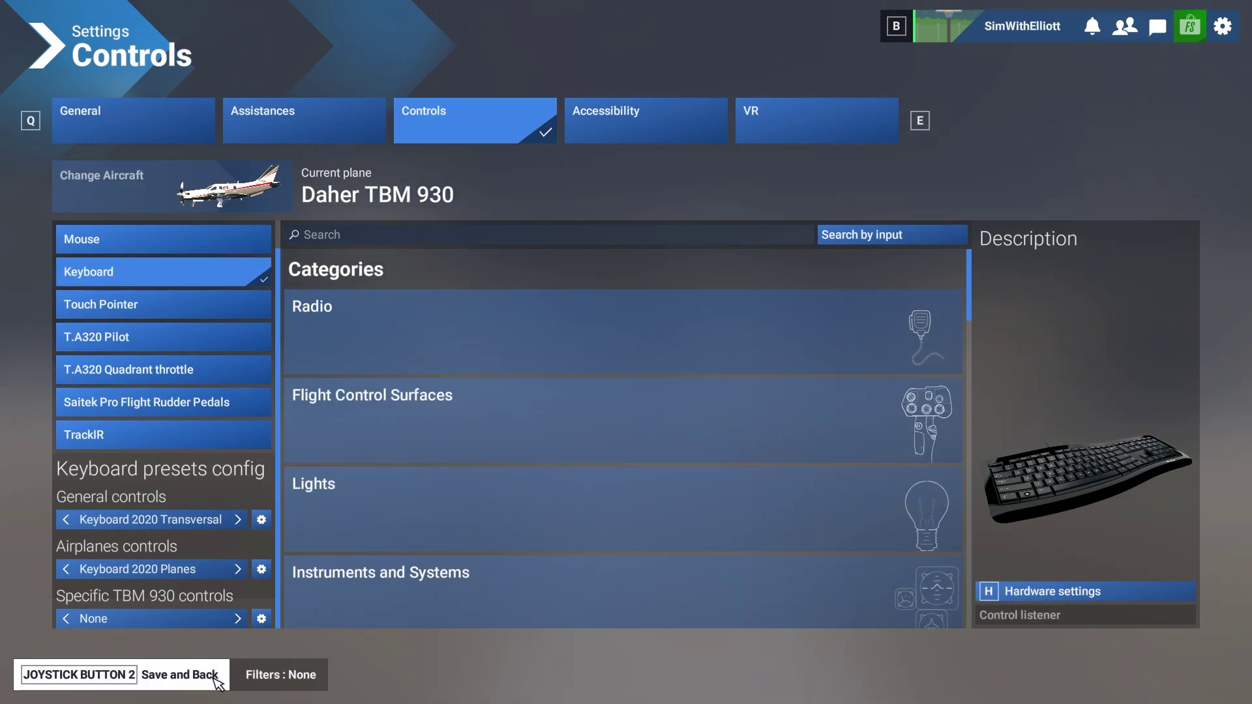
{"action": "left_click", "coordinate": [177, 675]}
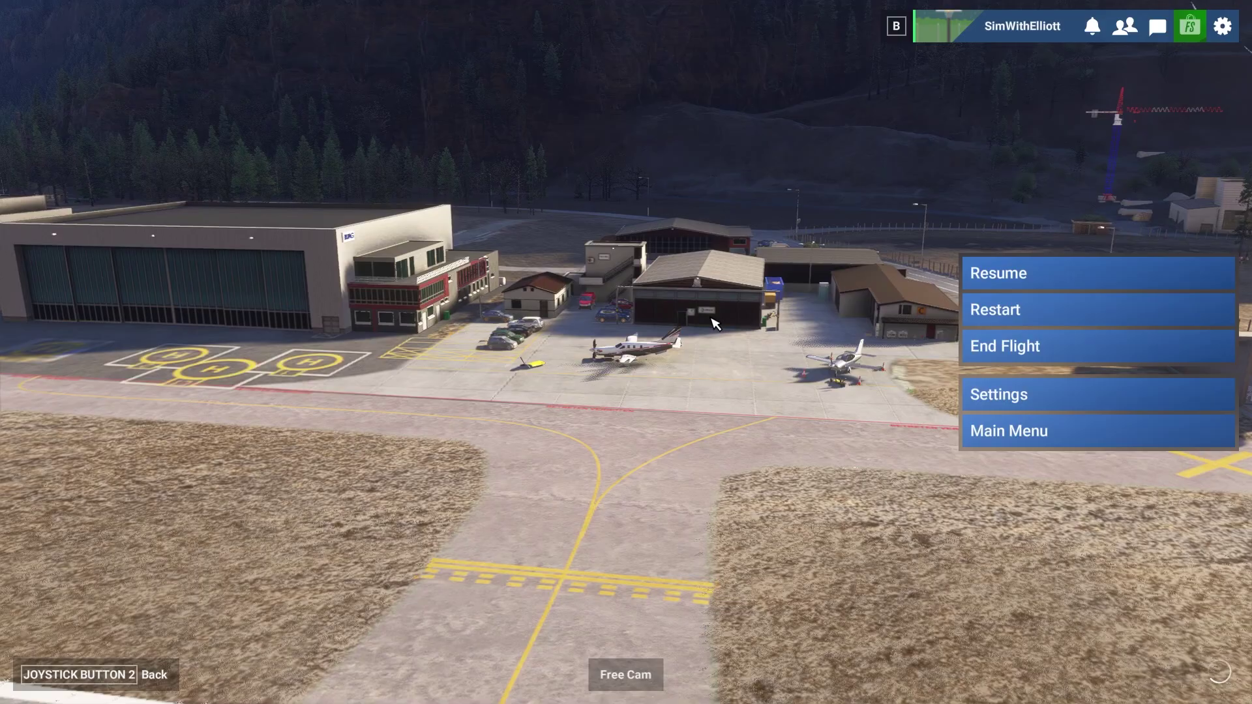
{"action": "left_click", "coordinate": [978, 271]}
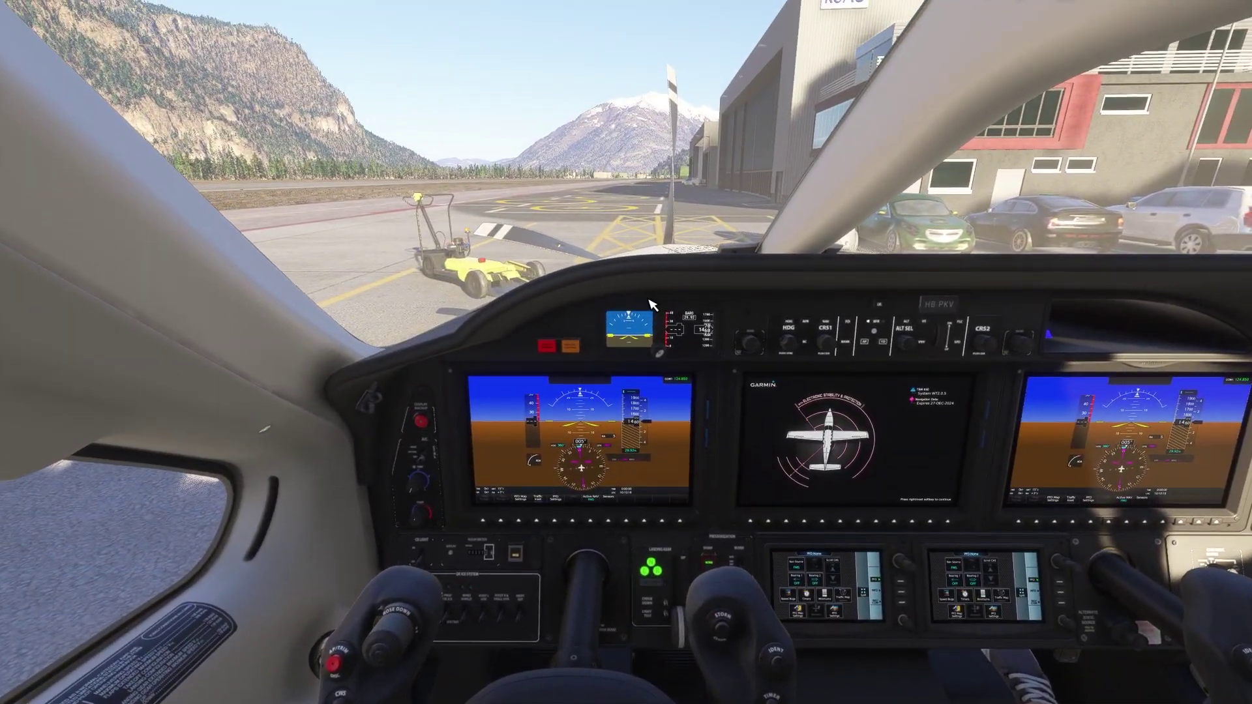
Step: Reopen the keyboard control settings from the paused flight and expand the Cockpit Camera bindings in the Camera category
{"action": "key", "text": "Escape"}
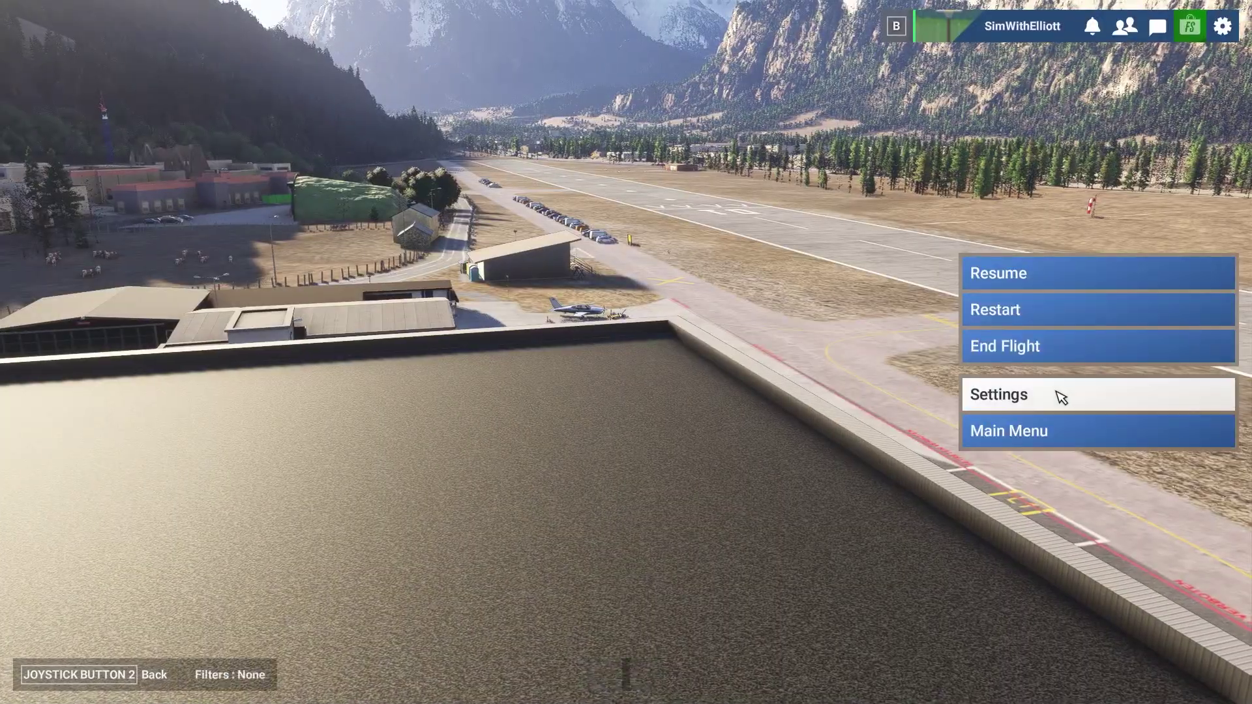
{"action": "left_click", "coordinate": [981, 394]}
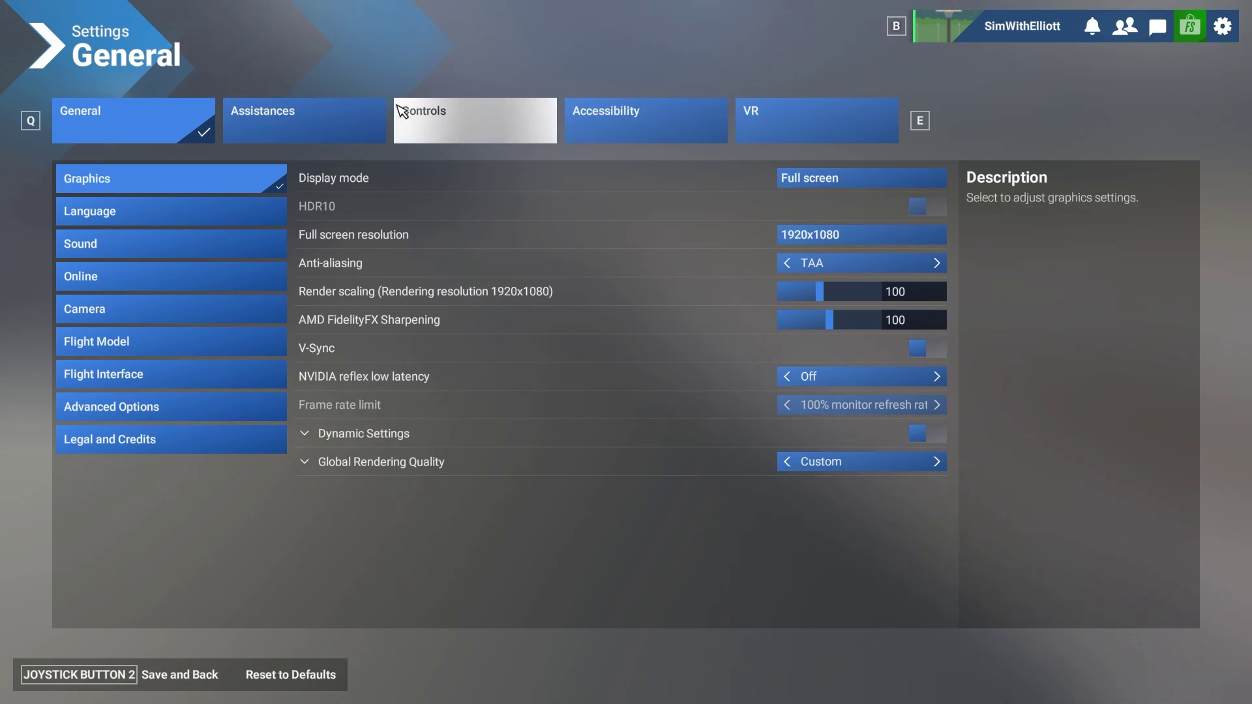
{"action": "left_click", "coordinate": [402, 110]}
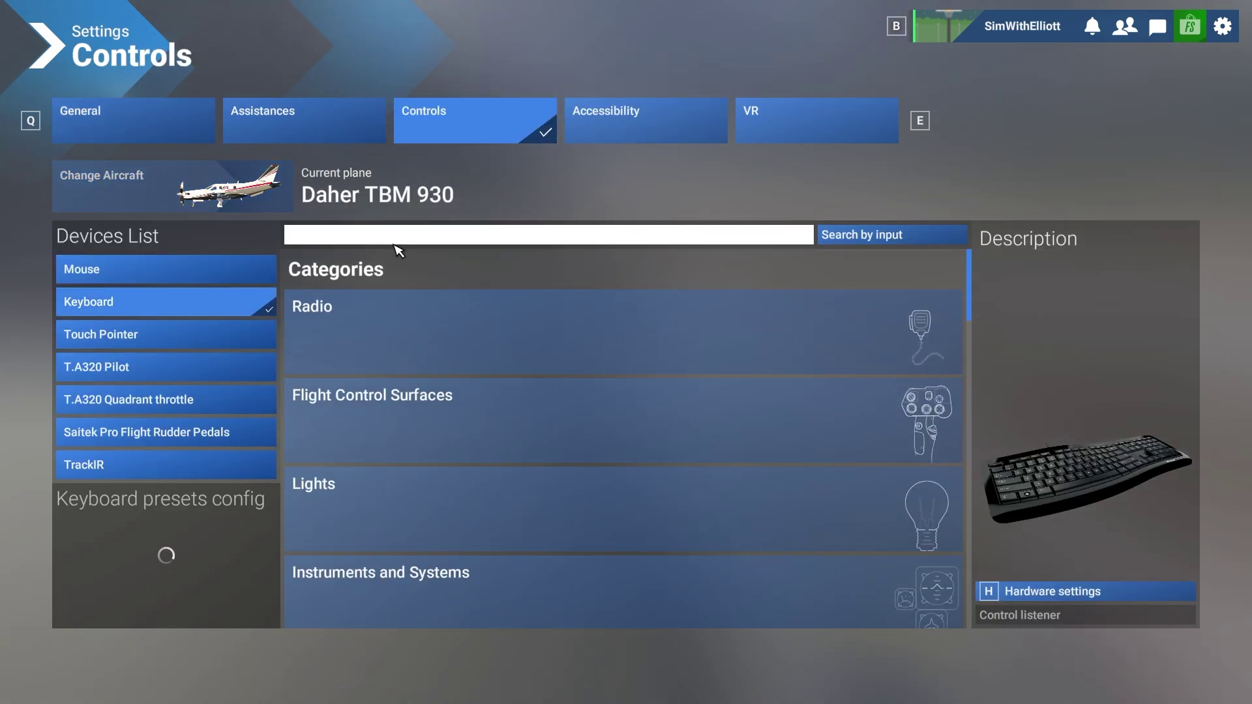
{"action": "scroll", "coordinate": [449, 420], "scroll_direction": "down", "scroll_amount": 3}
{"action": "scroll", "coordinate": [450, 419], "scroll_direction": "down", "scroll_amount": 4}
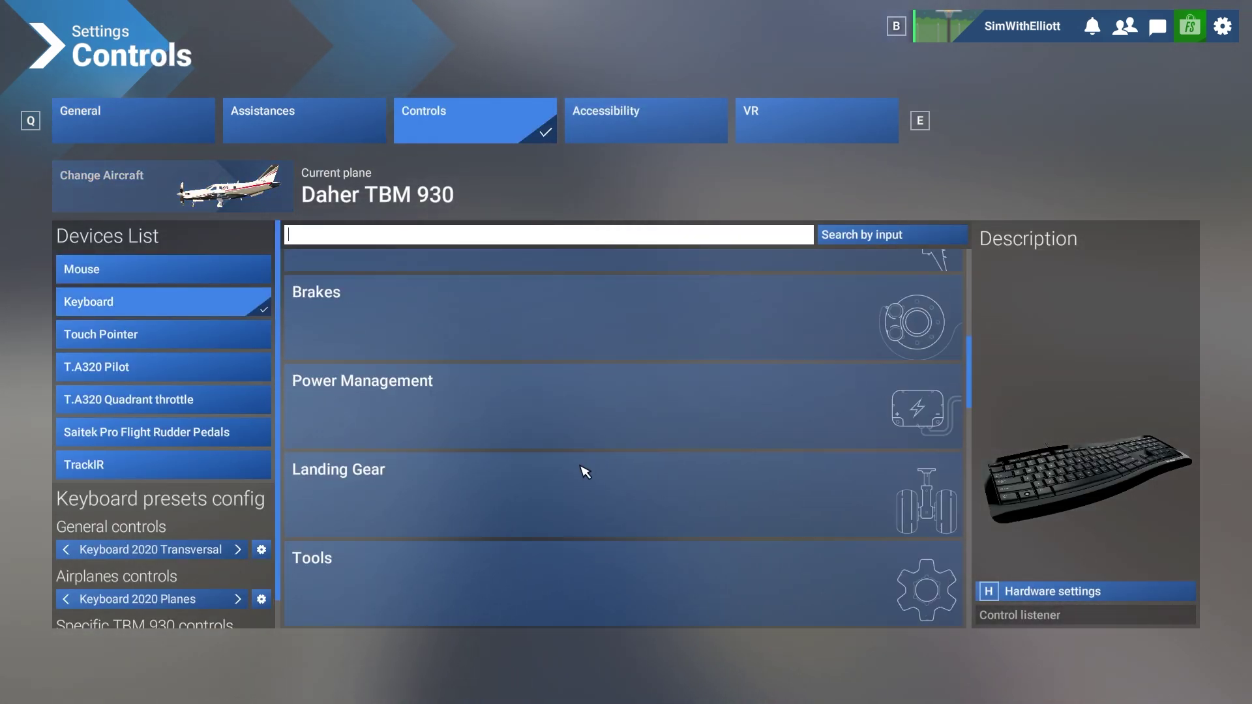
{"action": "scroll", "coordinate": [615, 425], "scroll_direction": "down", "scroll_amount": 6}
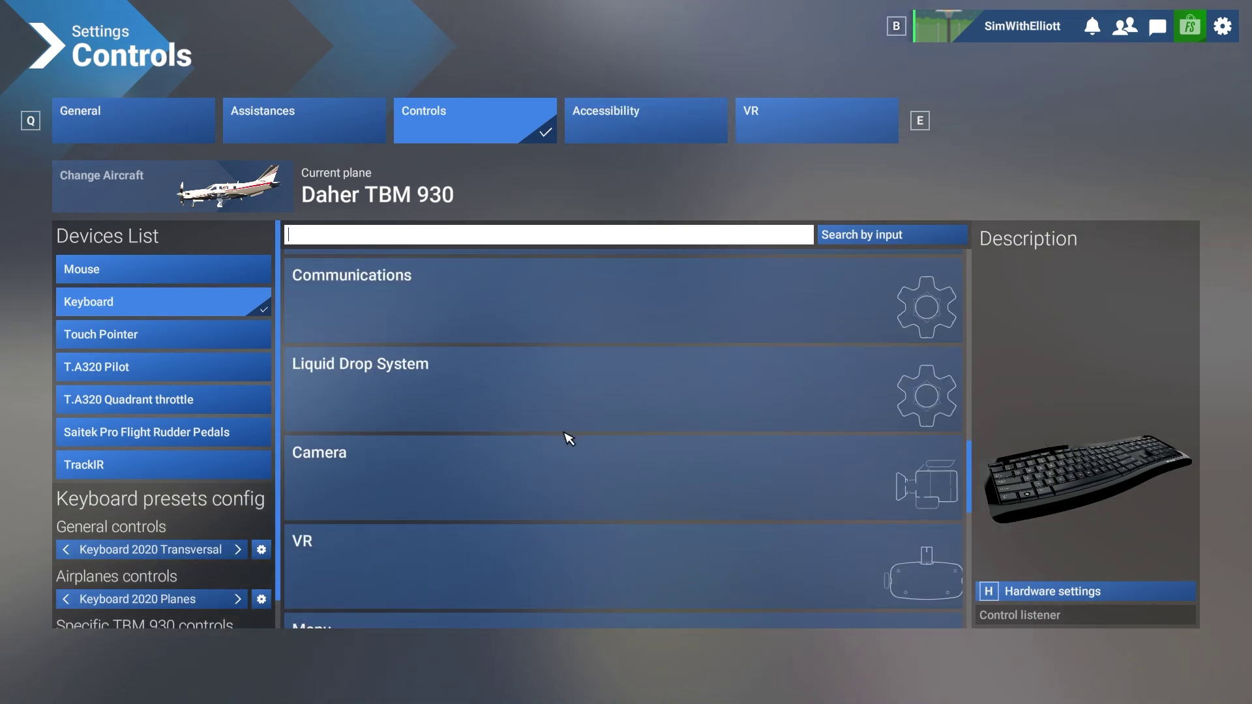
{"action": "scroll", "coordinate": [565, 440], "scroll_direction": "down", "scroll_amount": 3}
{"action": "scroll", "coordinate": [495, 433], "scroll_direction": "up", "scroll_amount": 3}
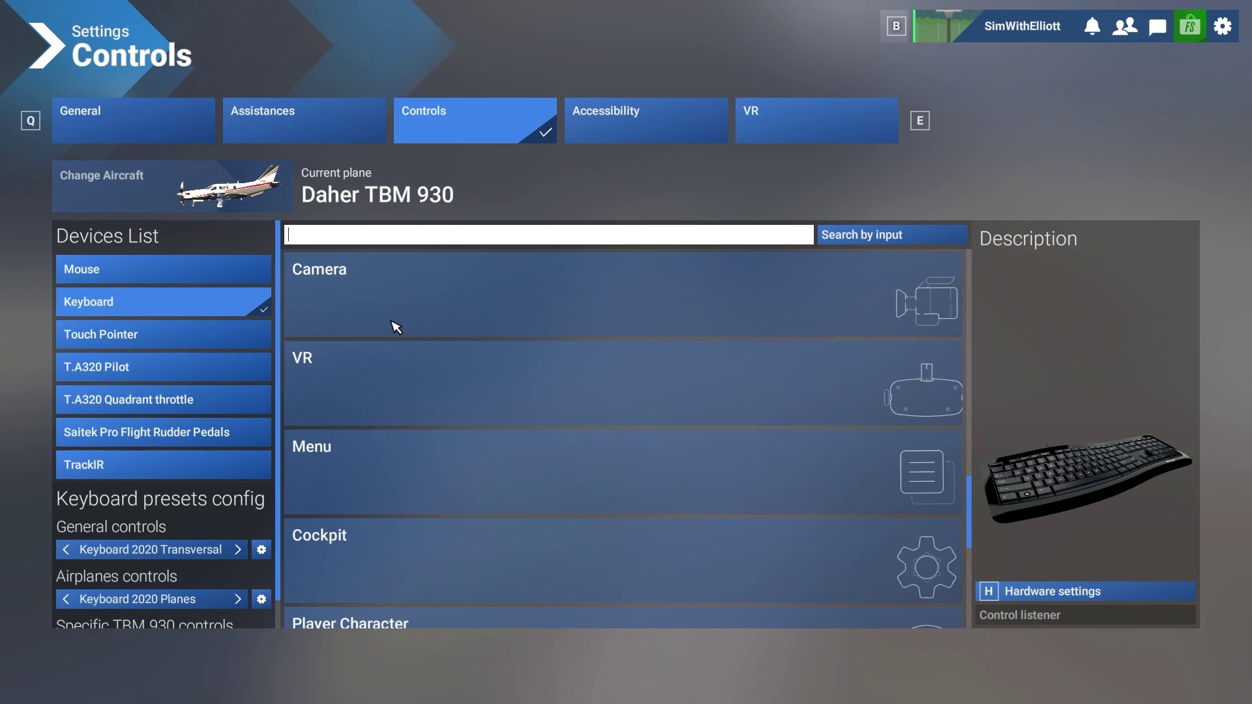
{"action": "left_click", "coordinate": [405, 310]}
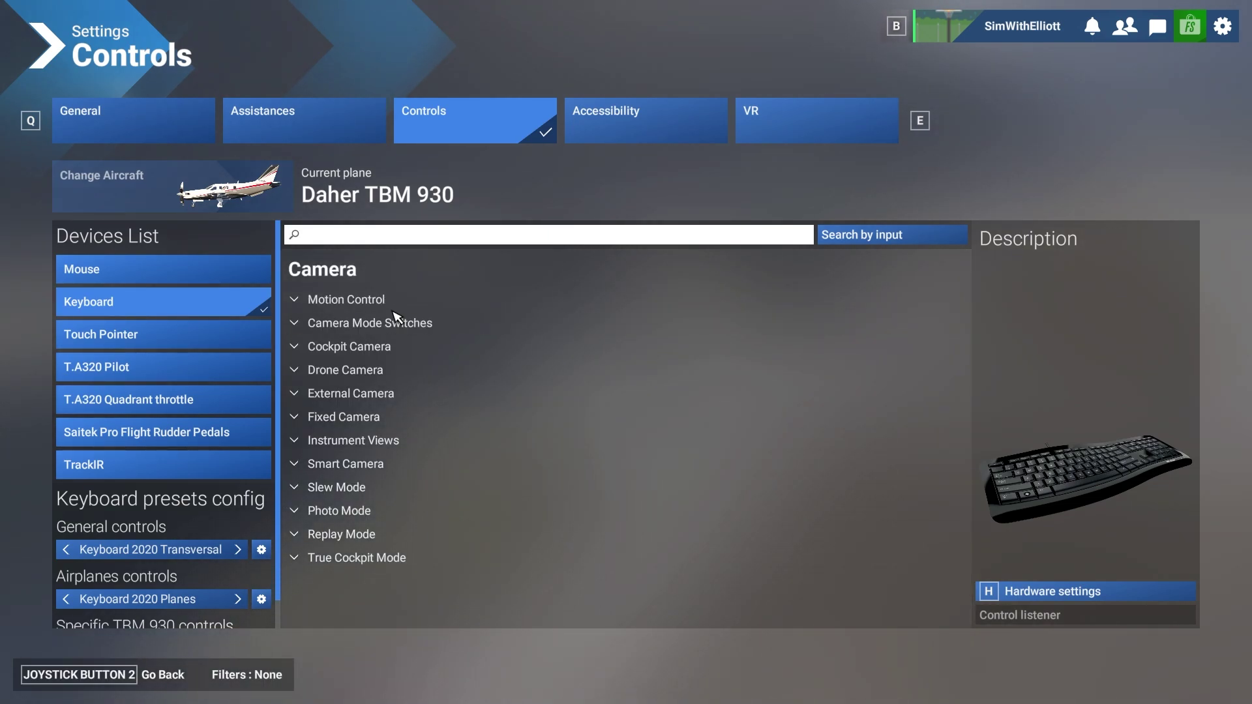
{"action": "left_click", "coordinate": [386, 350]}
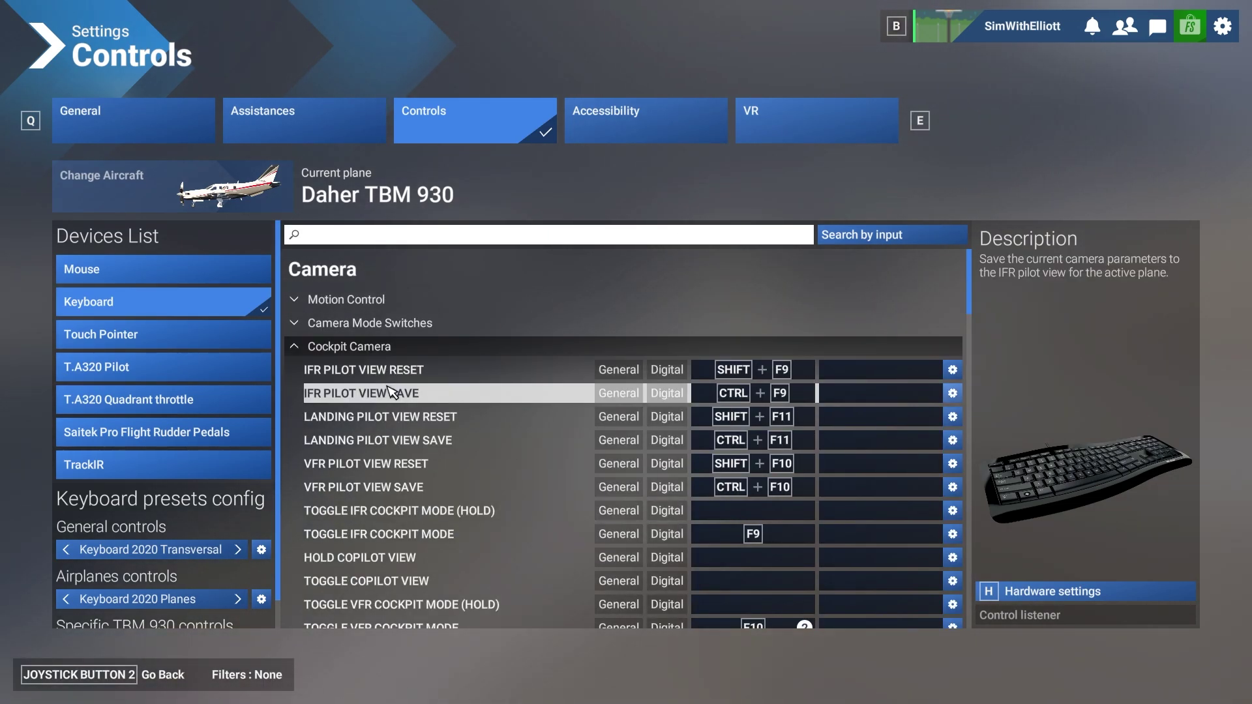
Step: Assign Ctrl+Alt+1 to the Save Custom Camera 1 command in the Cockpit Camera bindings
{"action": "scroll", "coordinate": [460, 391], "scroll_direction": "down", "scroll_amount": 5}
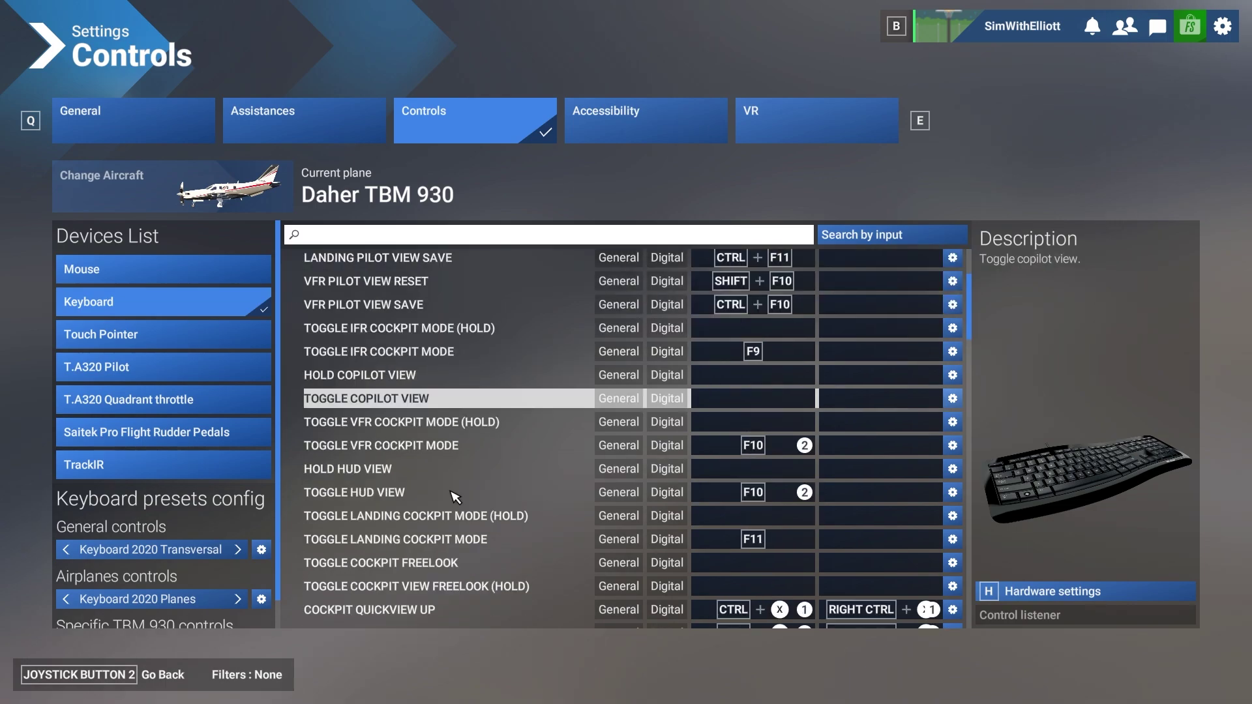
{"action": "scroll", "coordinate": [505, 509], "scroll_direction": "down", "scroll_amount": 8}
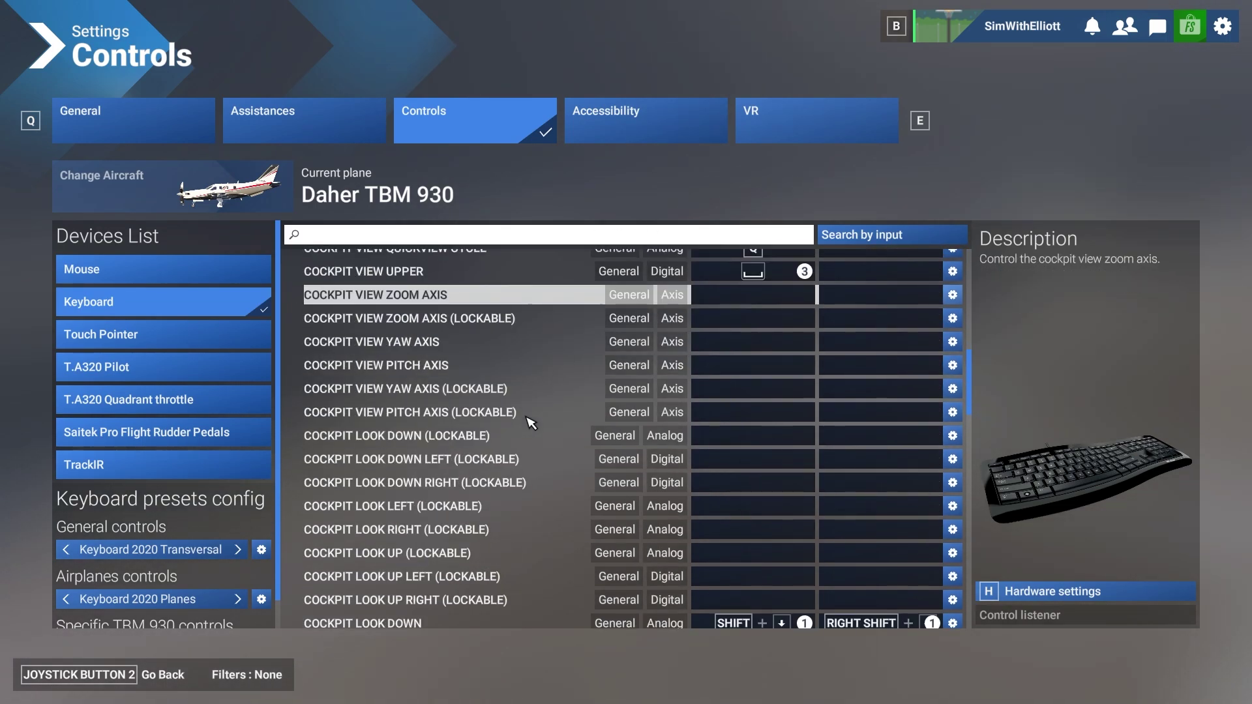
{"action": "scroll", "coordinate": [535, 520], "scroll_direction": "down", "scroll_amount": 1}
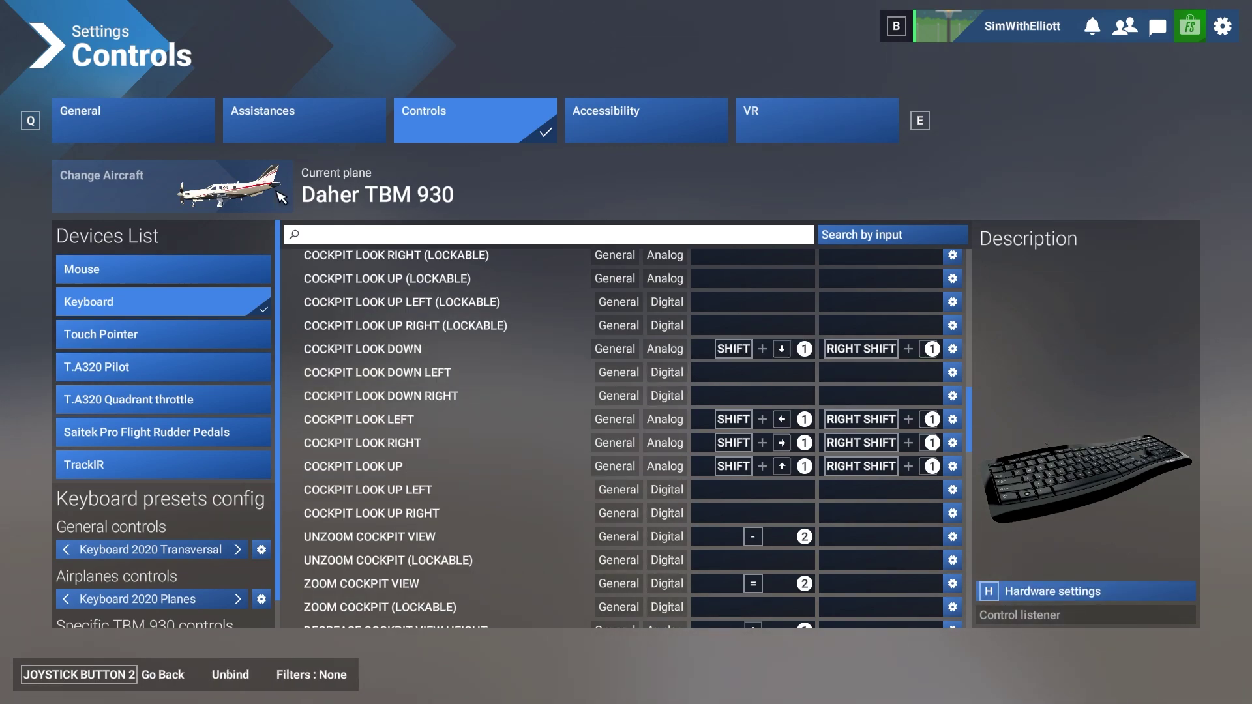
{"action": "scroll", "coordinate": [486, 456], "scroll_direction": "down", "scroll_amount": 8}
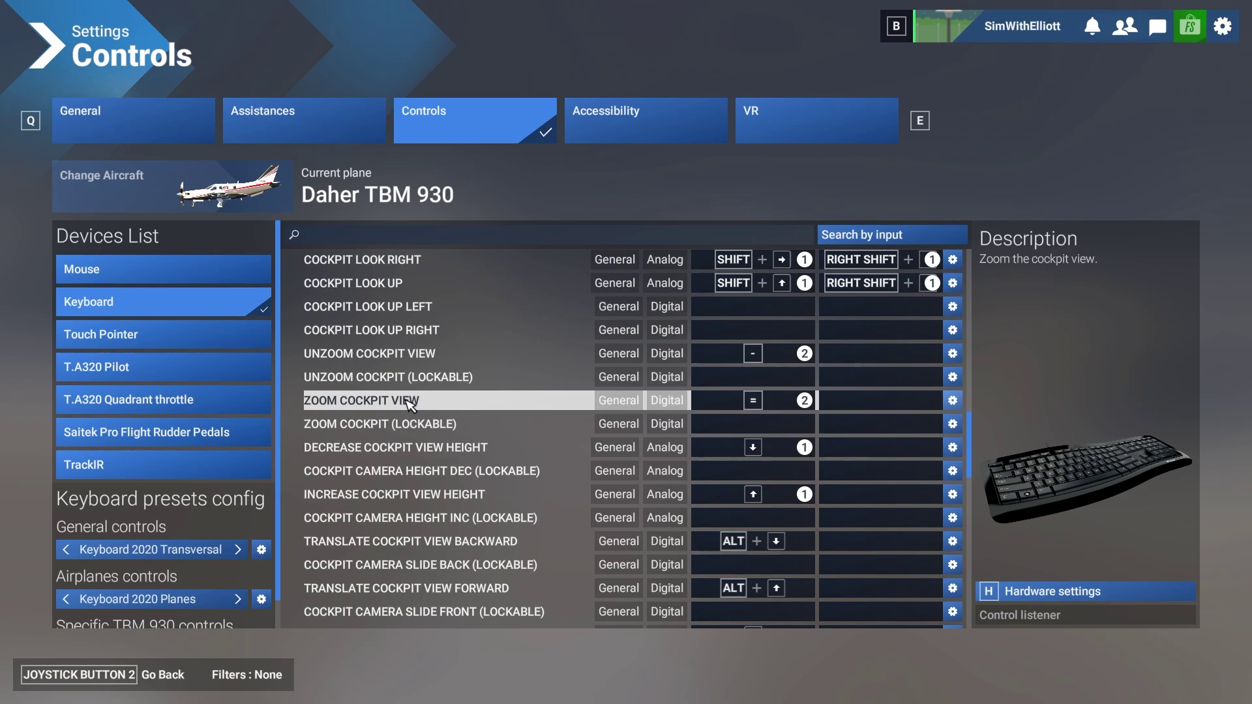
{"action": "scroll", "coordinate": [411, 406], "scroll_direction": "up", "scroll_amount": 4}
{"action": "scroll", "coordinate": [538, 424], "scroll_direction": "down", "scroll_amount": 11}
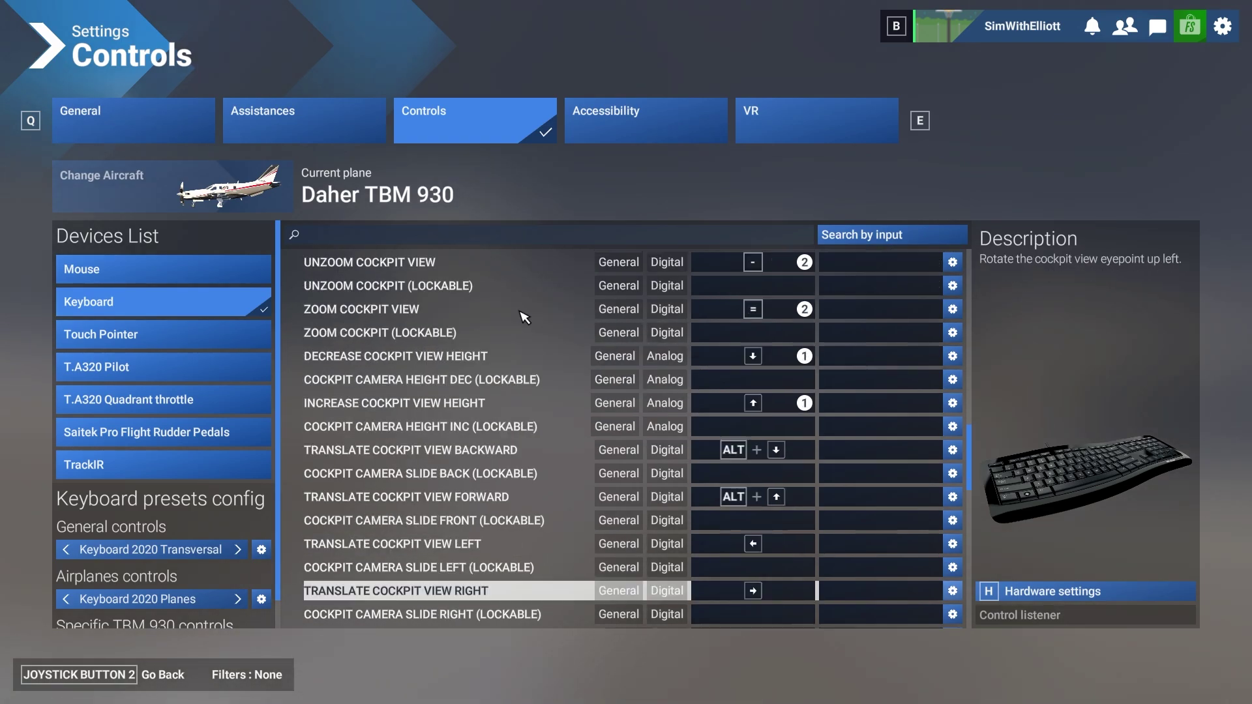
{"action": "scroll", "coordinate": [538, 424], "scroll_direction": "down", "scroll_amount": 10}
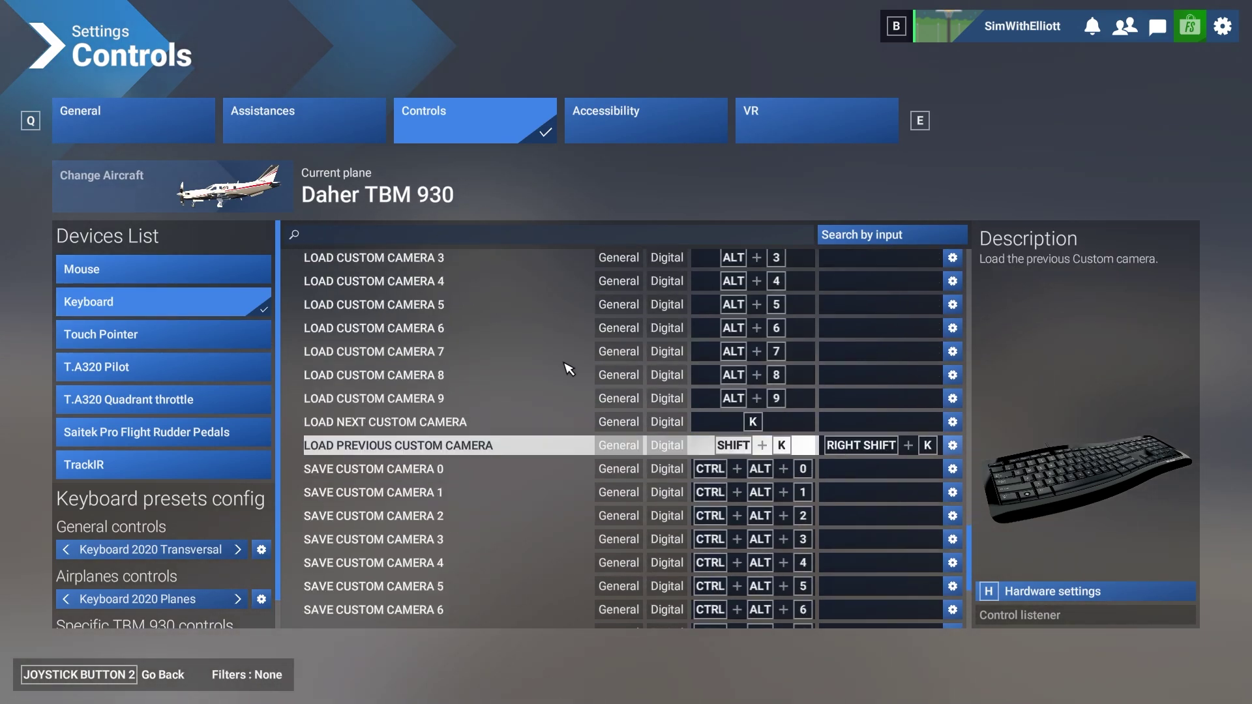
{"action": "scroll", "coordinate": [676, 457], "scroll_direction": "up", "scroll_amount": 2}
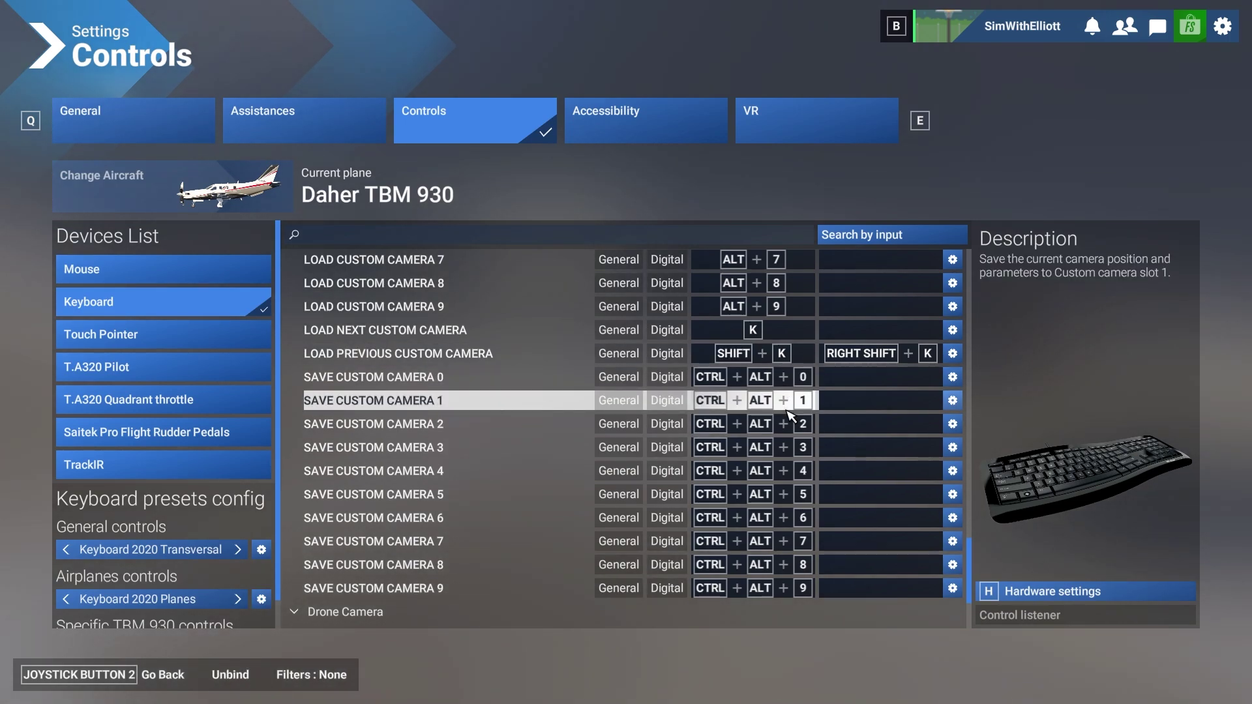
{"action": "left_click", "coordinate": [717, 401]}
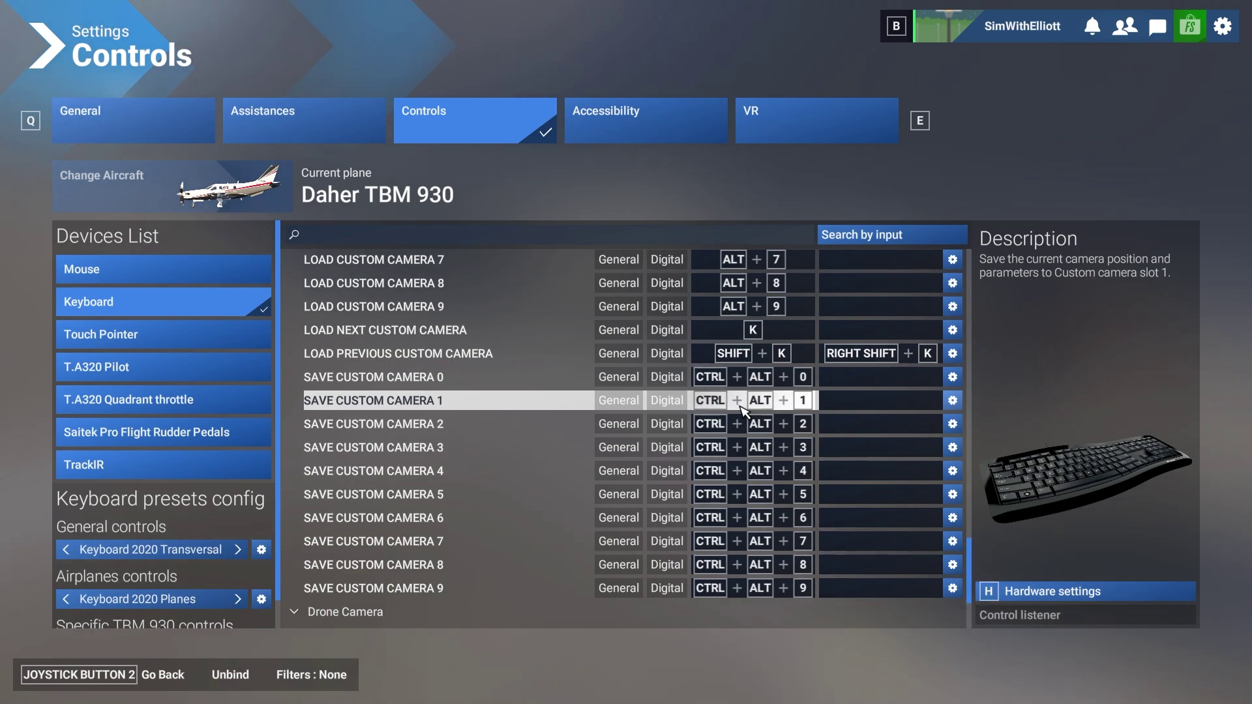
{"action": "left_click", "coordinate": [758, 410]}
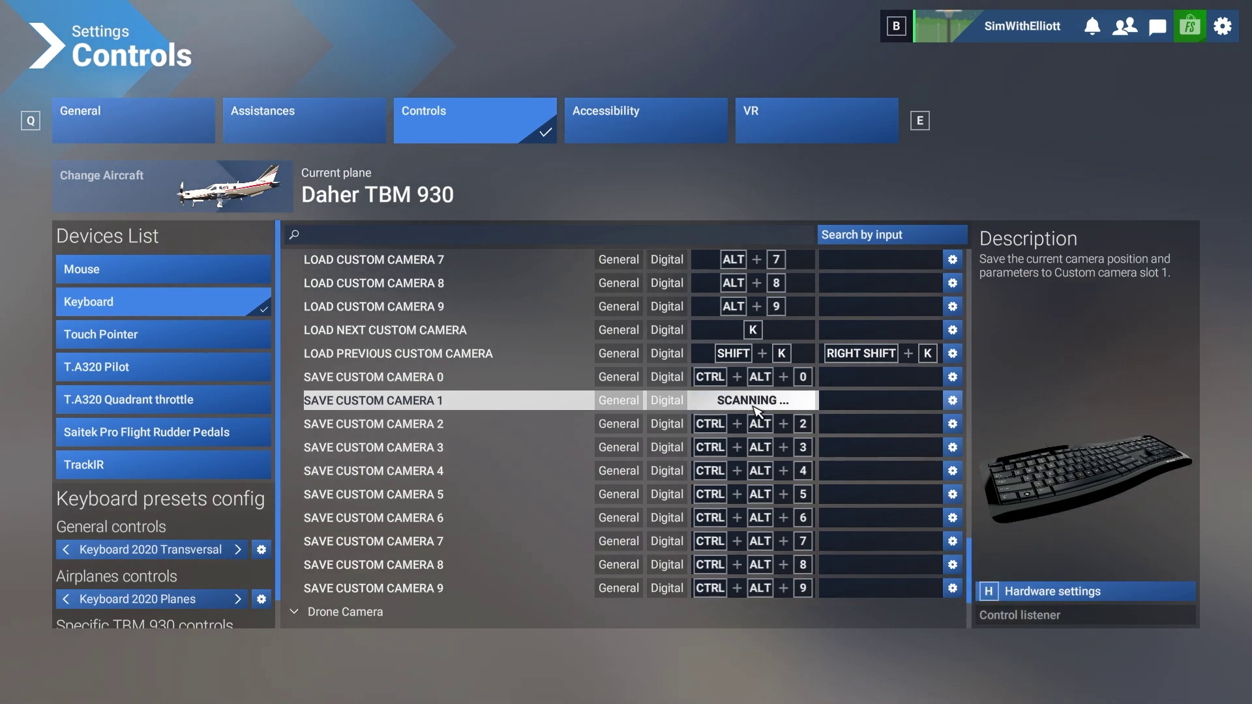
{"action": "key", "text": "ctrl+alt+1"}
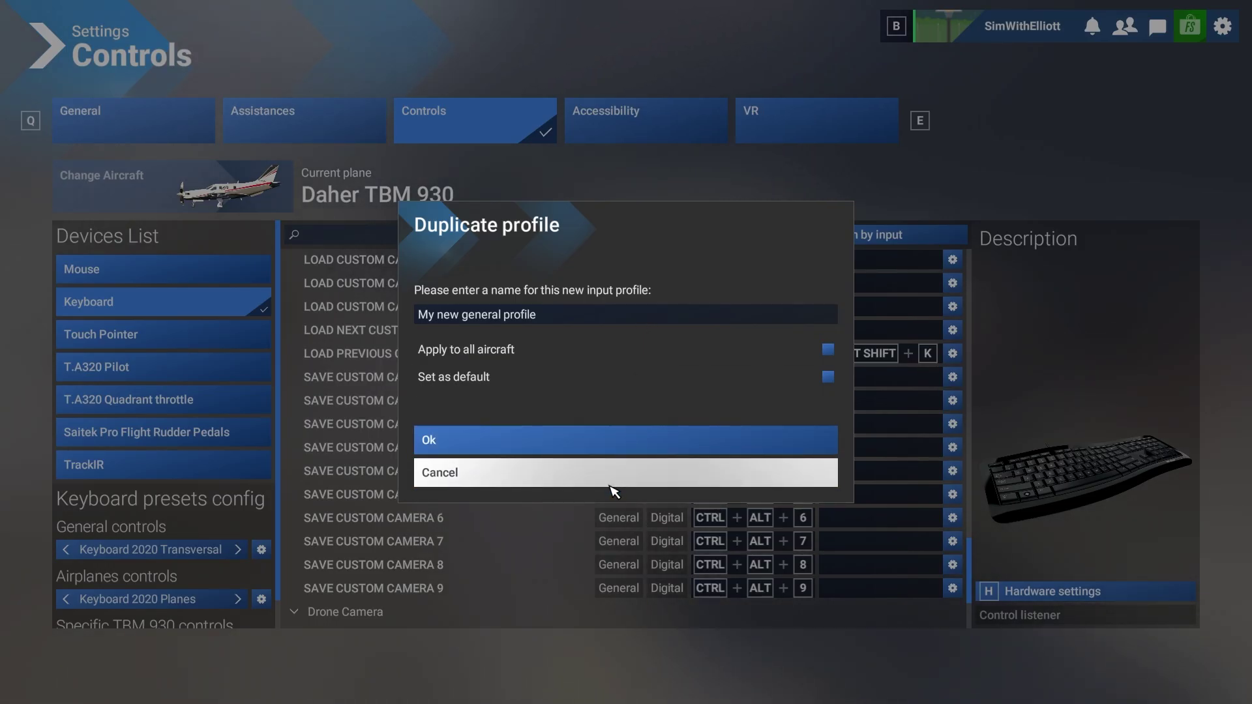
Step: Save the changed bindings as a duplicated general input profile named AWE
{"action": "left_click", "coordinate": [551, 315]}
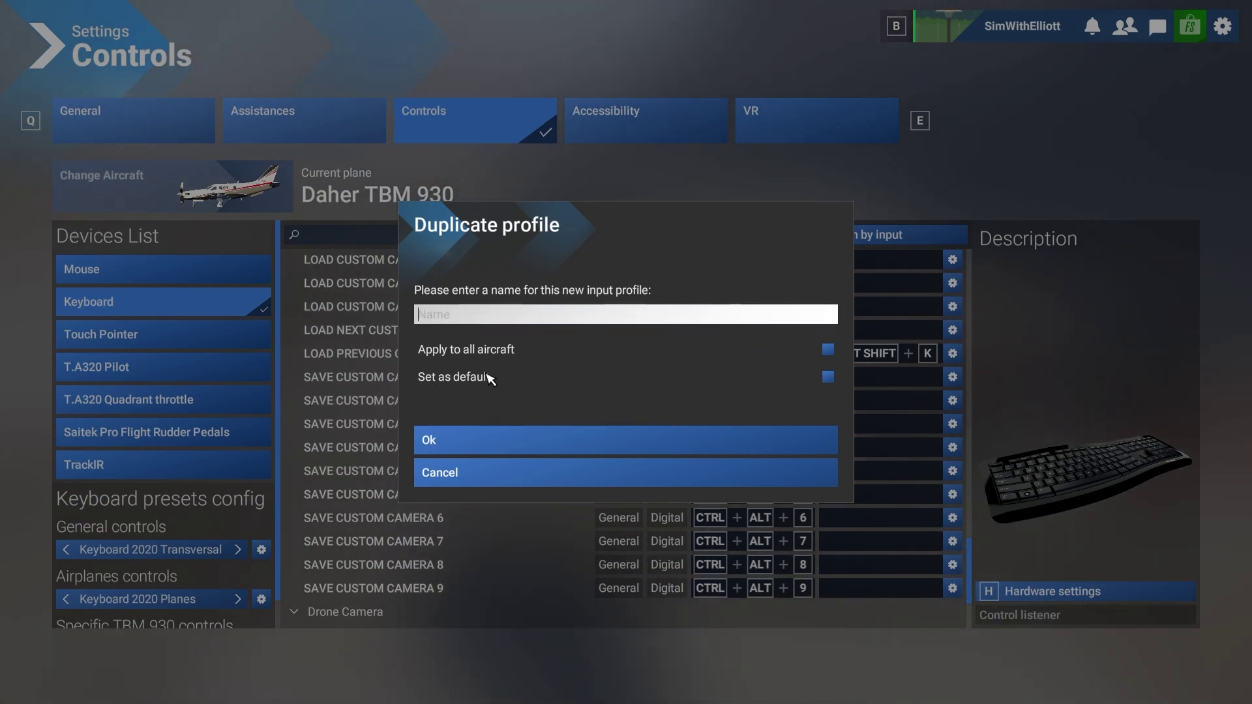
{"action": "type", "text": "AWE"}
{"action": "left_click", "coordinate": [515, 439]}
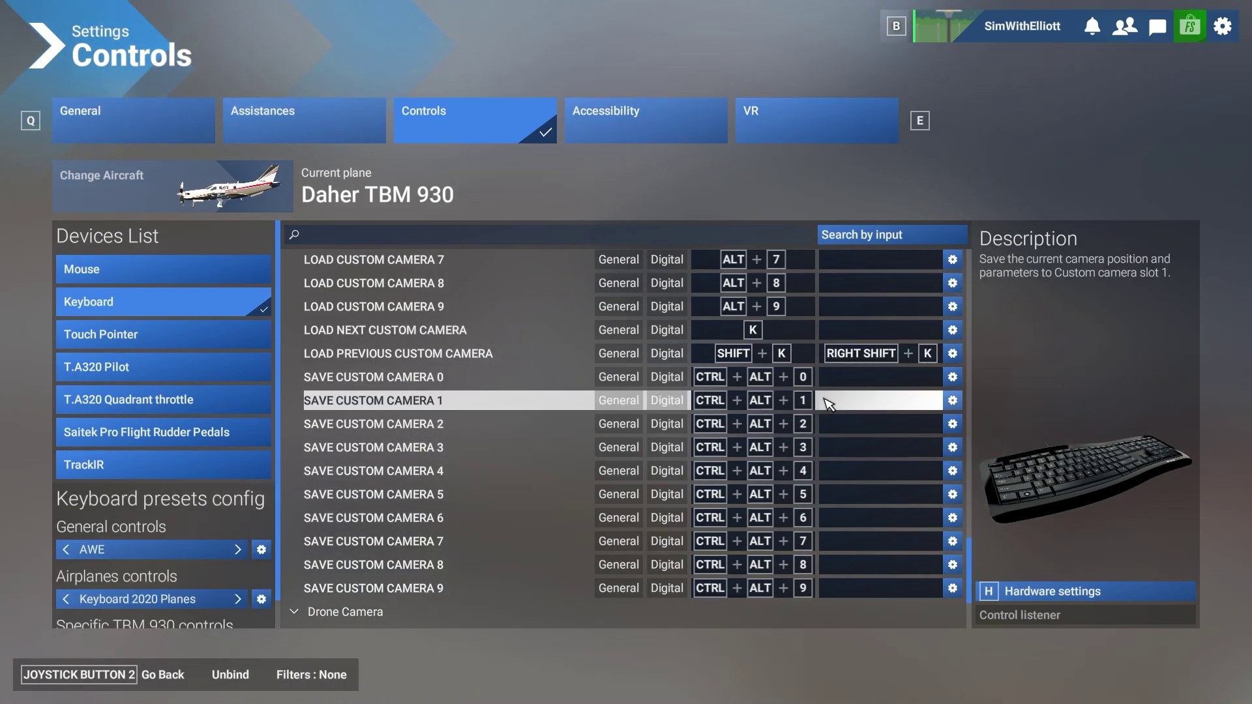
Step: Compare the key bindings for loading custom cameras 0 to 9 with those for saving them
{"action": "scroll", "coordinate": [829, 405], "scroll_direction": "up", "scroll_amount": 4}
{"action": "scroll", "coordinate": [723, 502], "scroll_direction": "down", "scroll_amount": 2}
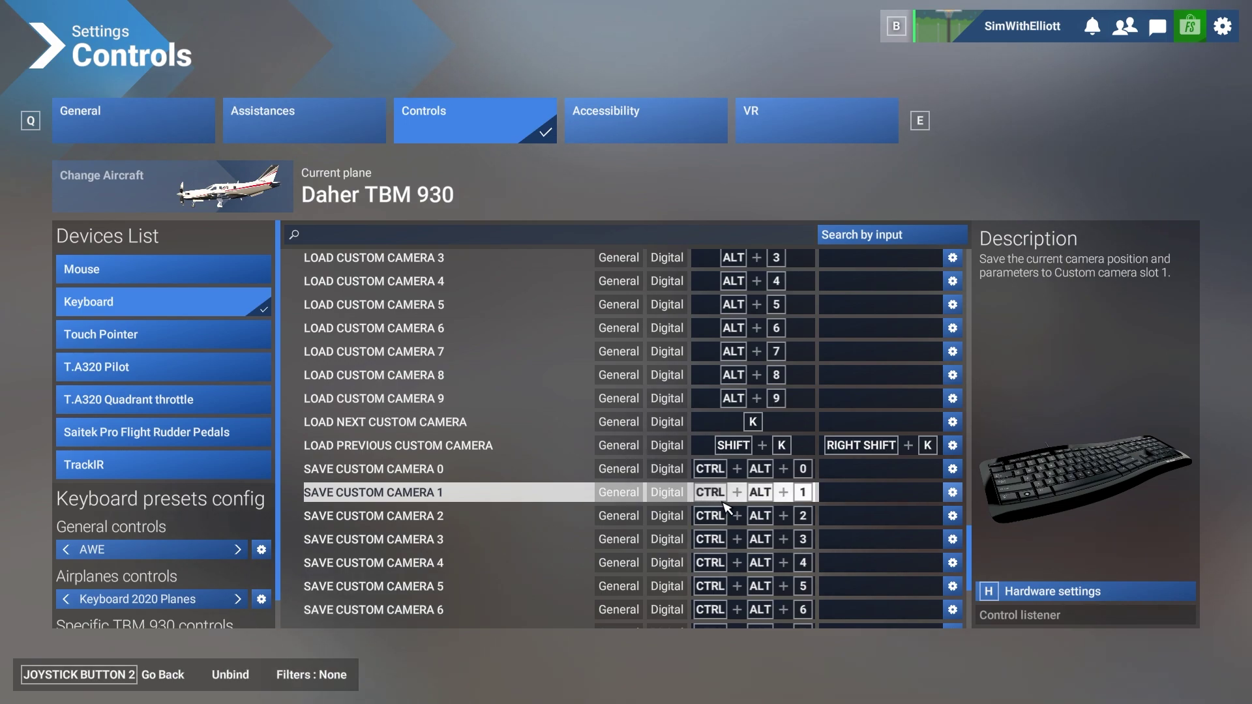
{"action": "scroll", "coordinate": [707, 429], "scroll_direction": "up", "scroll_amount": 8}
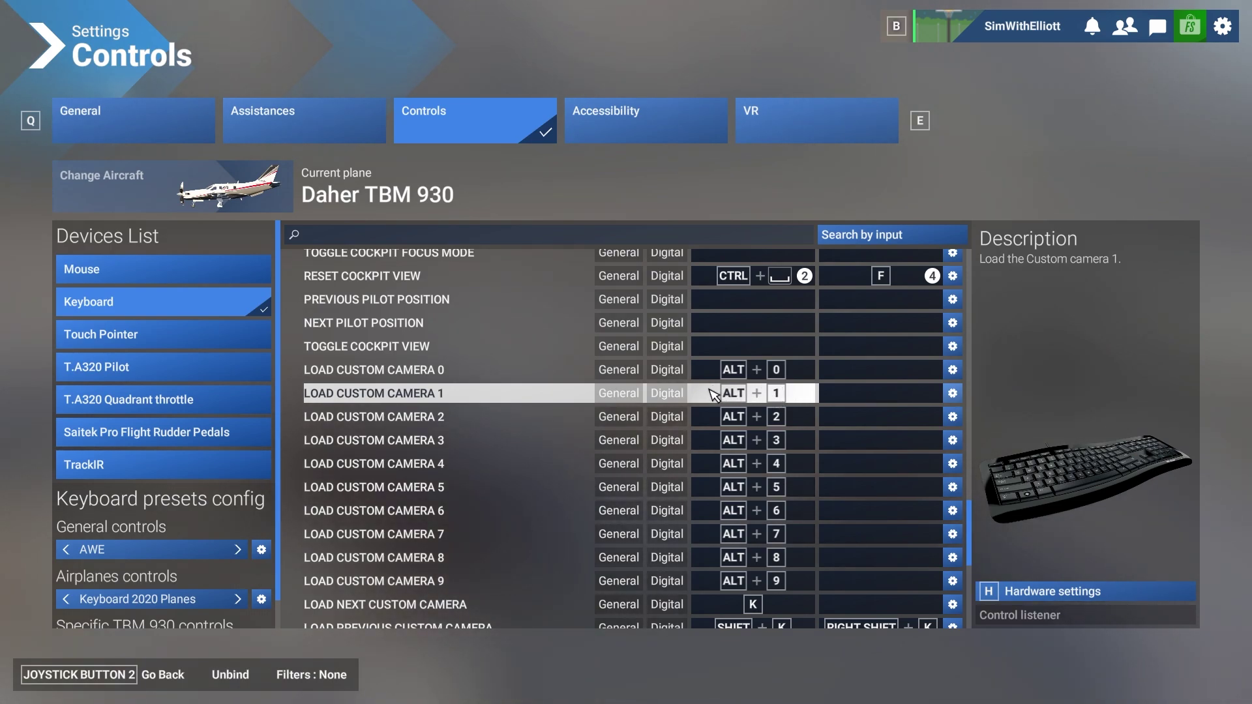
{"action": "scroll", "coordinate": [763, 457], "scroll_direction": "down", "scroll_amount": 3}
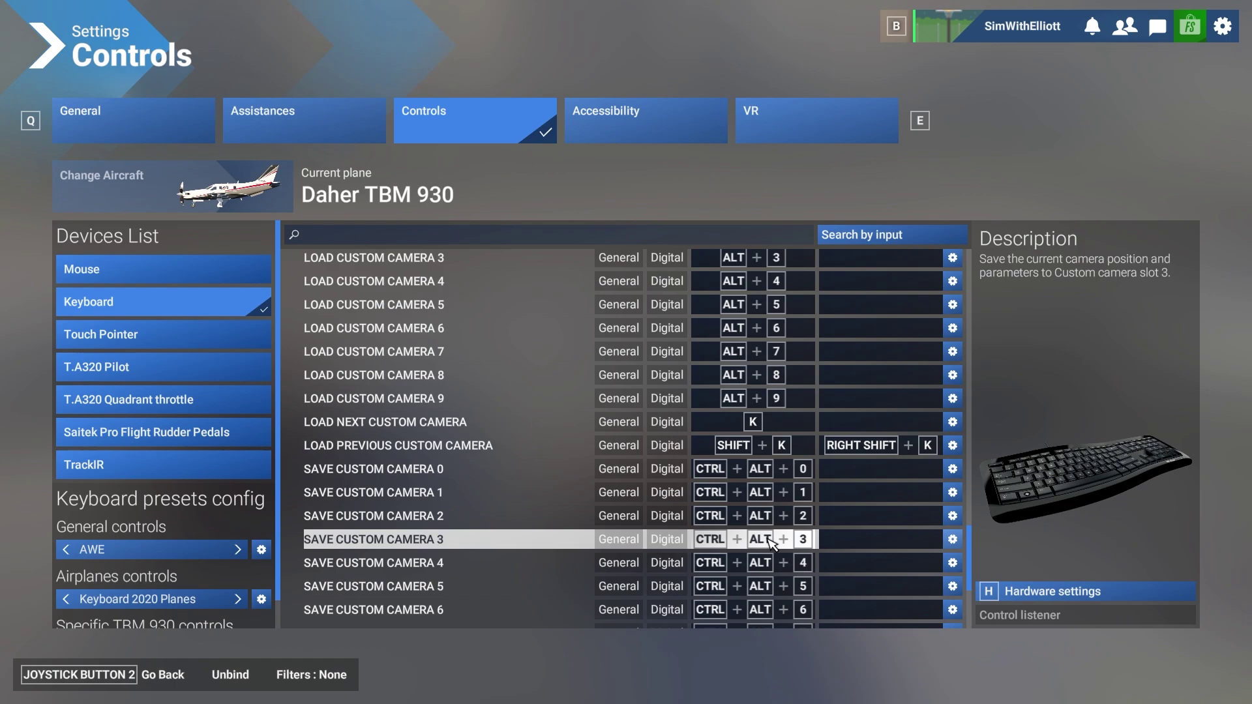
{"action": "scroll", "coordinate": [783, 535], "scroll_direction": "up", "scroll_amount": 2}
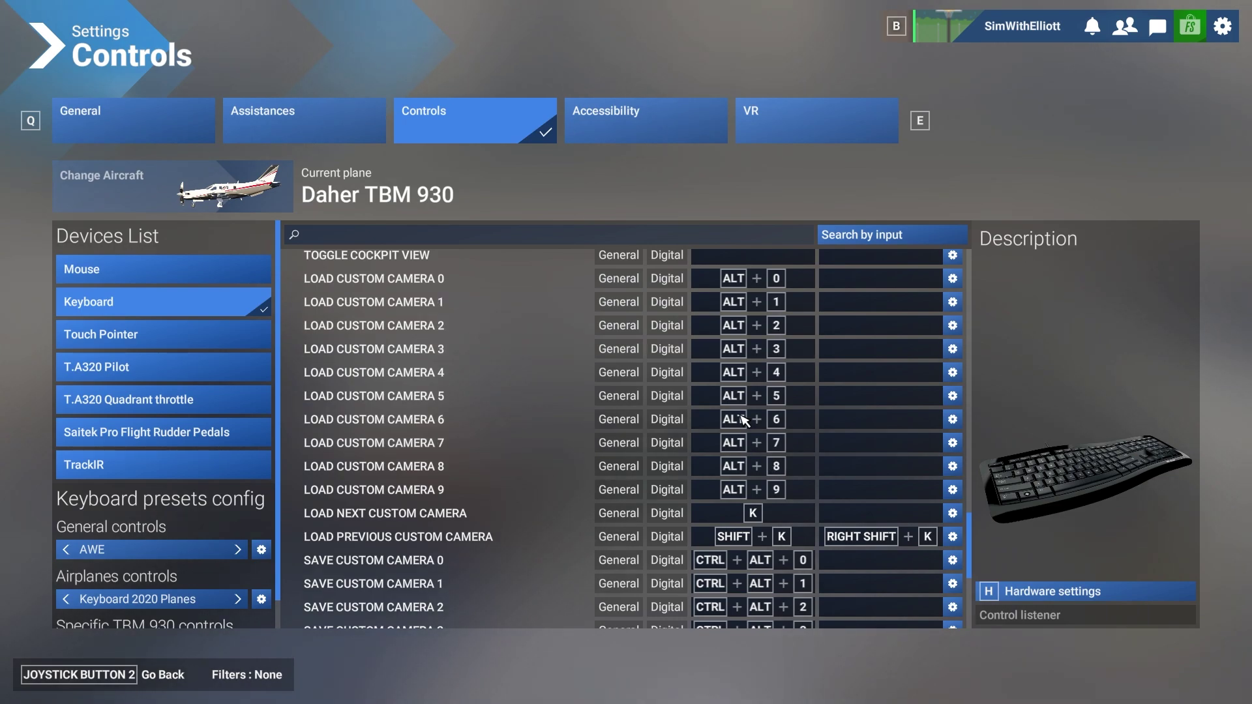
{"action": "scroll", "coordinate": [742, 442], "scroll_direction": "down", "scroll_amount": 5}
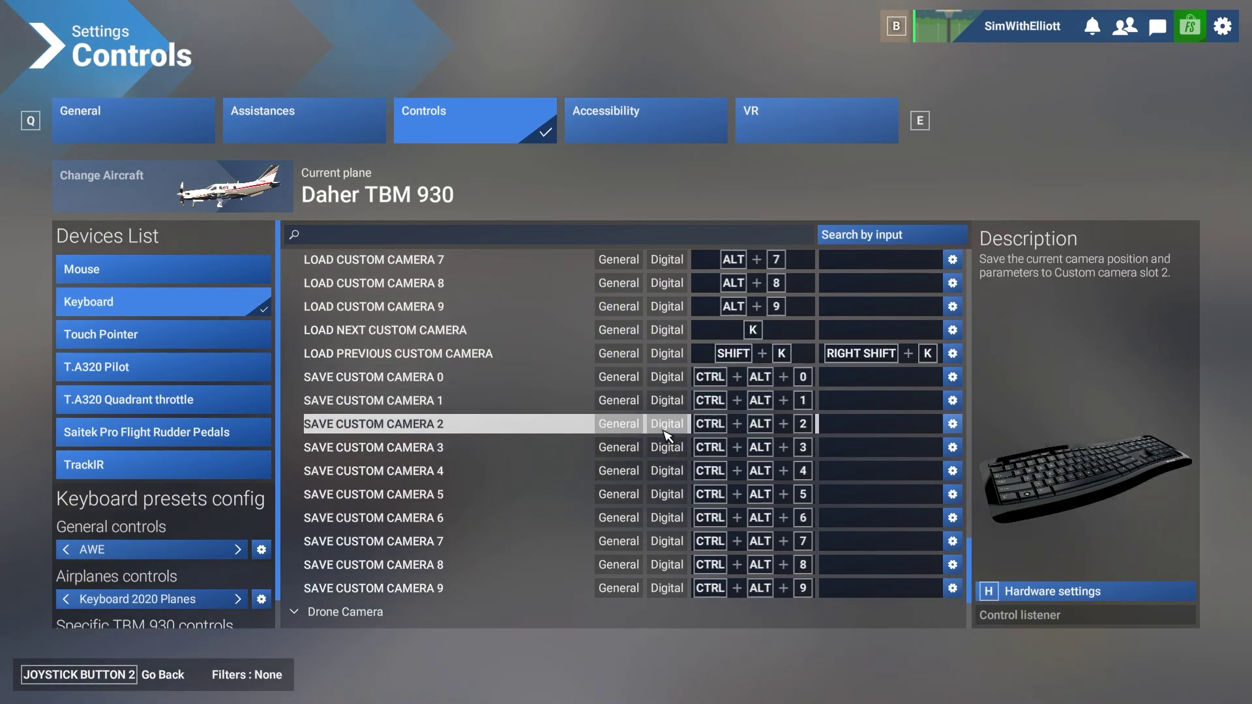
{"action": "scroll", "coordinate": [742, 442], "scroll_direction": "up", "scroll_amount": 5}
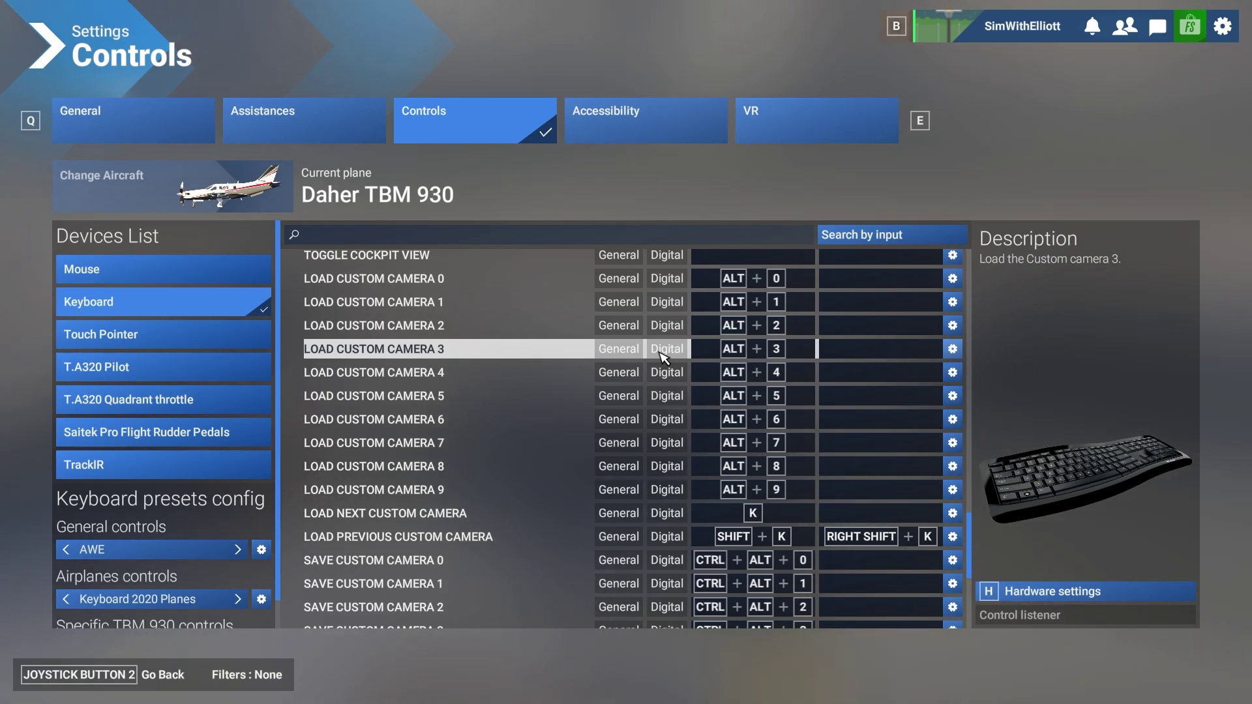
Step: Examine the key bindings for cockpit view zoom, view height and translation in each direction
{"action": "scroll", "coordinate": [666, 357], "scroll_direction": "up", "scroll_amount": 6}
{"action": "scroll", "coordinate": [728, 439], "scroll_direction": "up", "scroll_amount": 7}
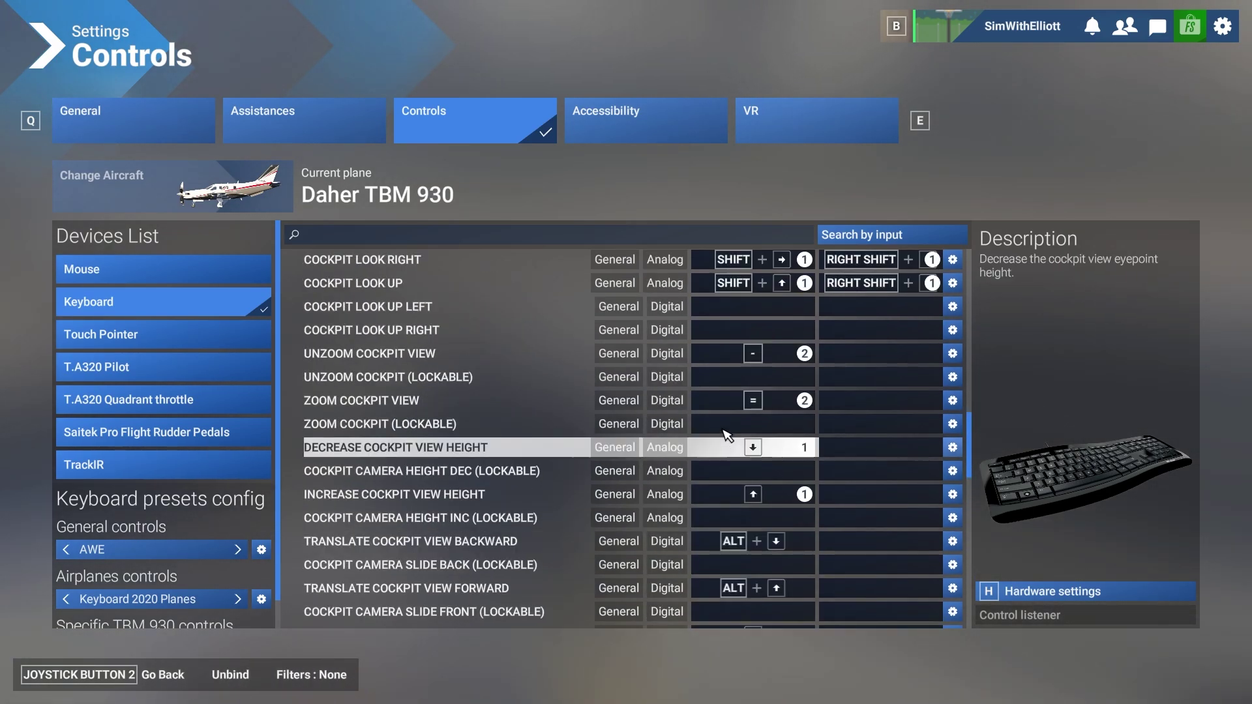
{"action": "scroll", "coordinate": [737, 440], "scroll_direction": "down", "scroll_amount": 5}
{"action": "scroll", "coordinate": [783, 446], "scroll_direction": "up", "scroll_amount": 2}
{"action": "scroll", "coordinate": [652, 470], "scroll_direction": "up", "scroll_amount": 2}
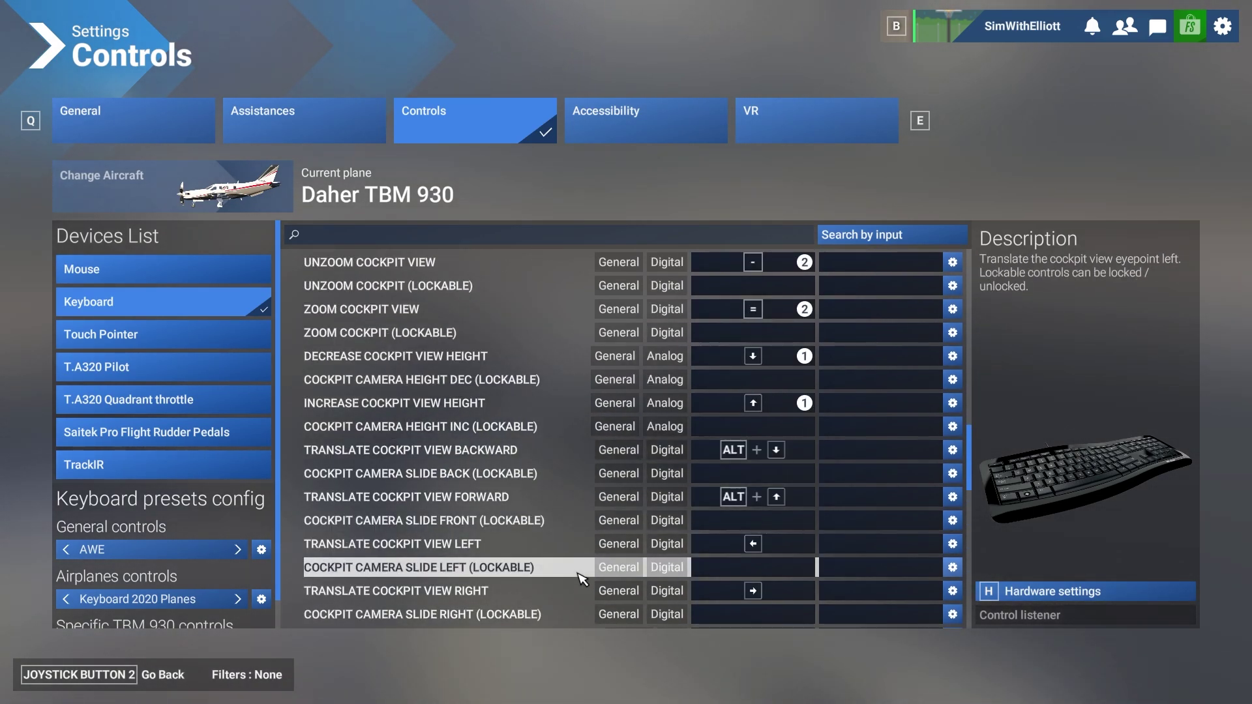
{"action": "scroll", "coordinate": [594, 569], "scroll_direction": "down", "scroll_amount": 2}
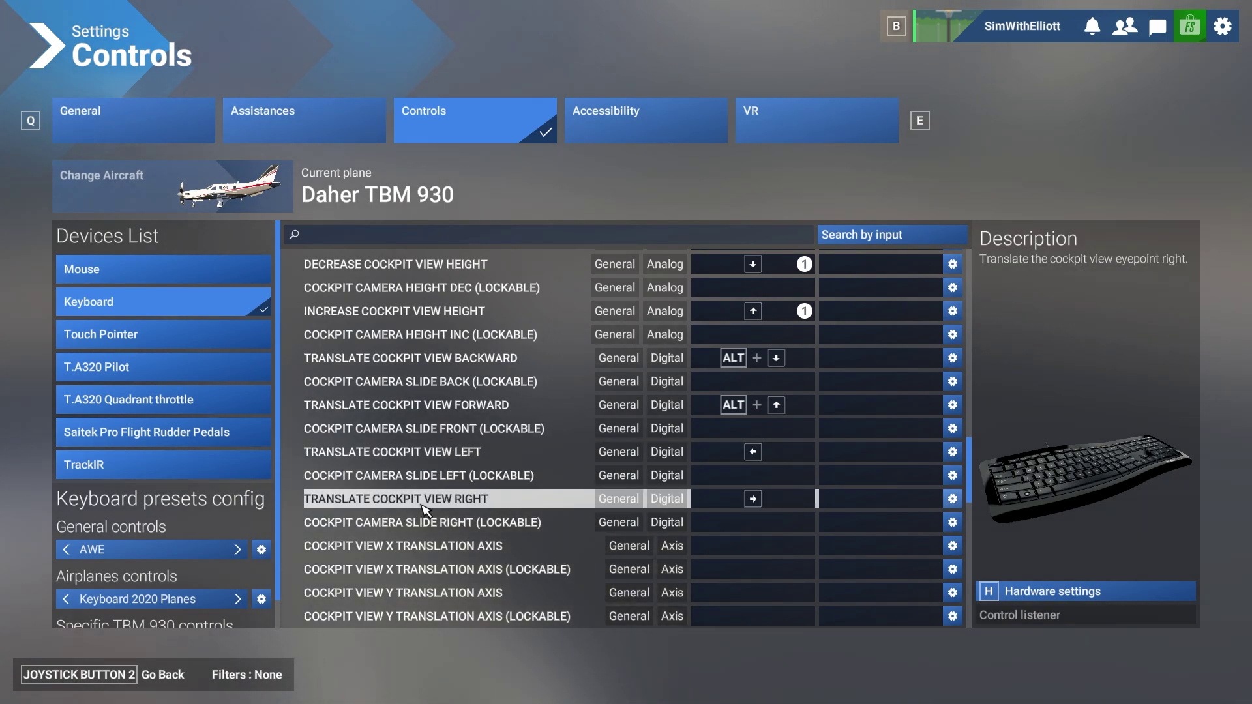
Step: Assign the Right arrow key to the Translate Cockpit View Right command
{"action": "left_click", "coordinate": [788, 503]}
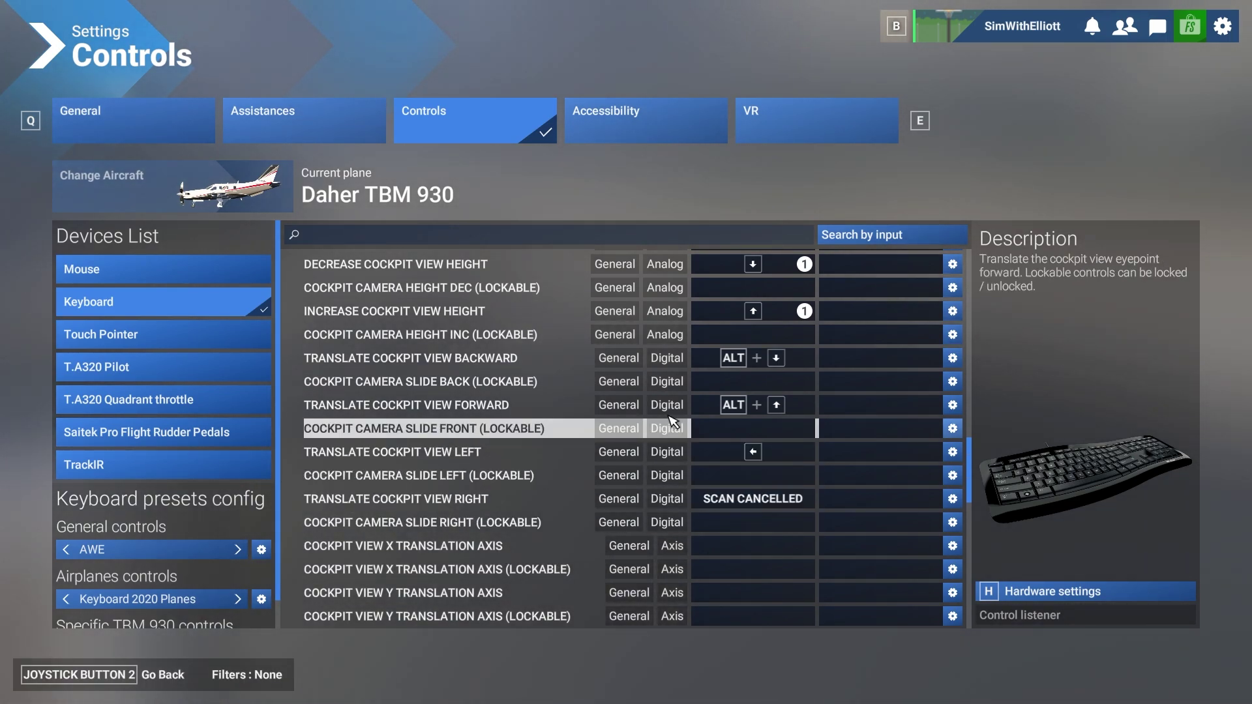
{"action": "left_click", "coordinate": [757, 503]}
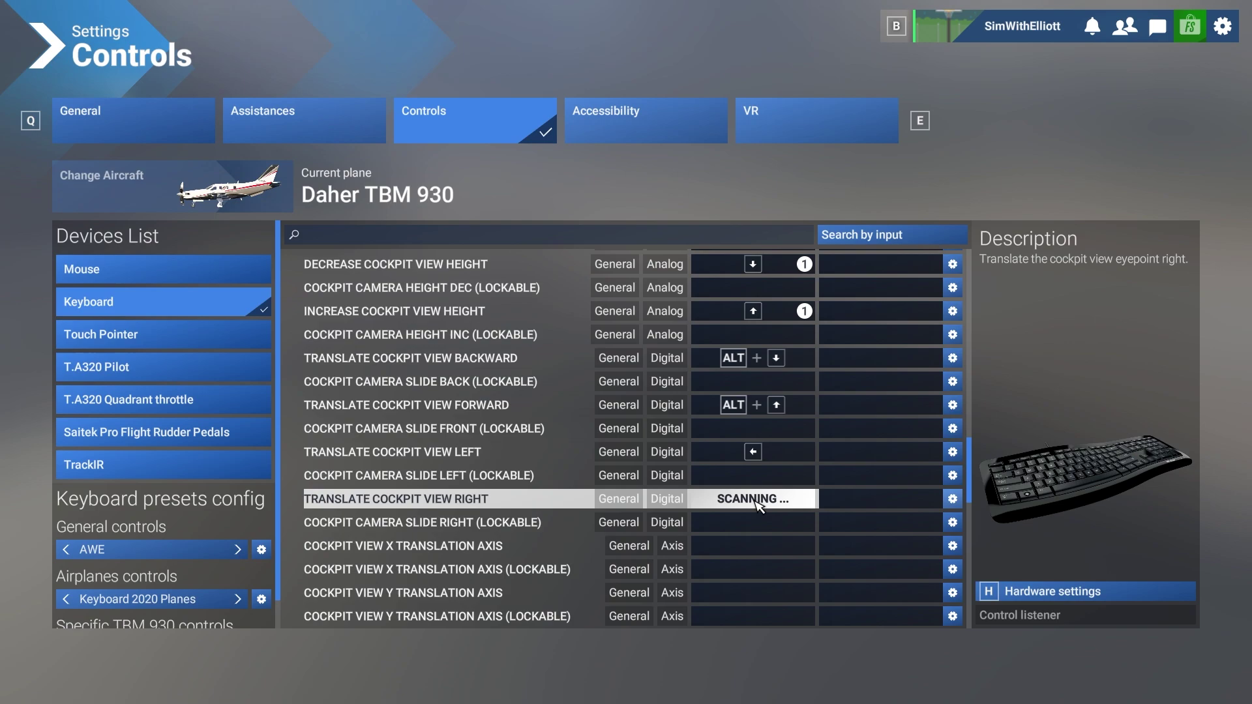
{"action": "key", "text": "Right"}
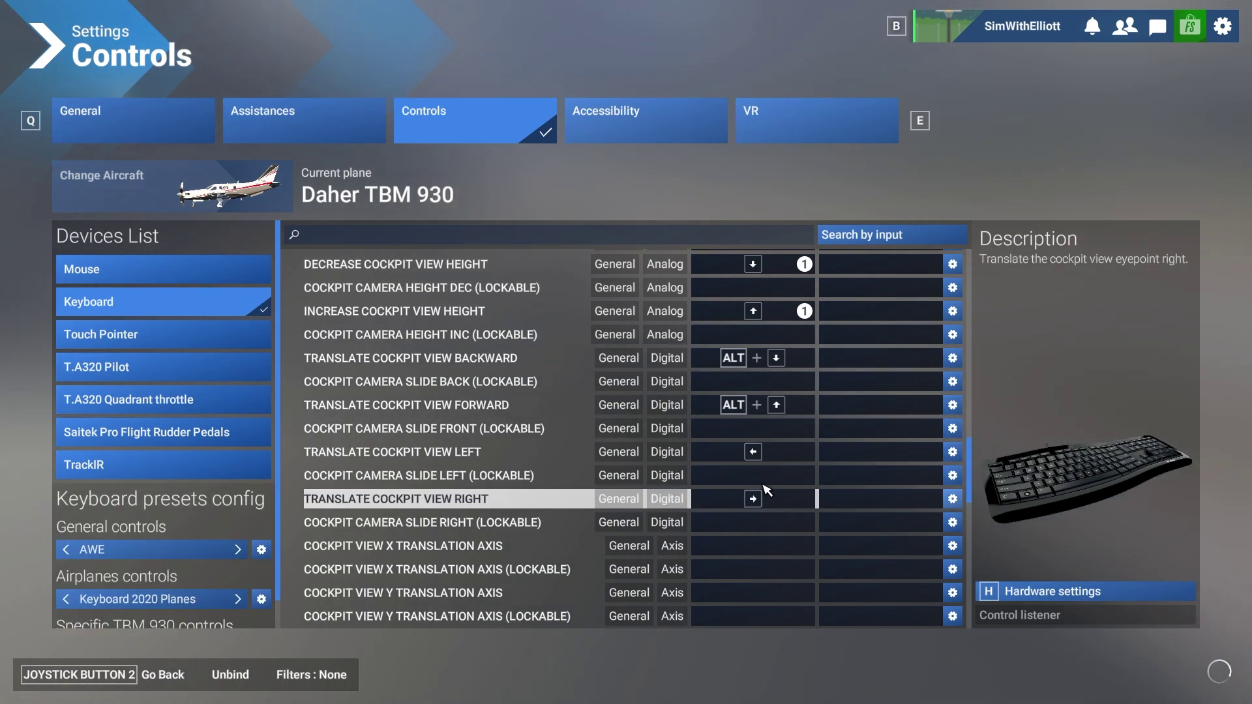
Step: Check the action settings of Cockpit Camera Slide Left (Lockable), and review the cockpit view translation and custom camera bindings
{"action": "left_click", "coordinate": [953, 476]}
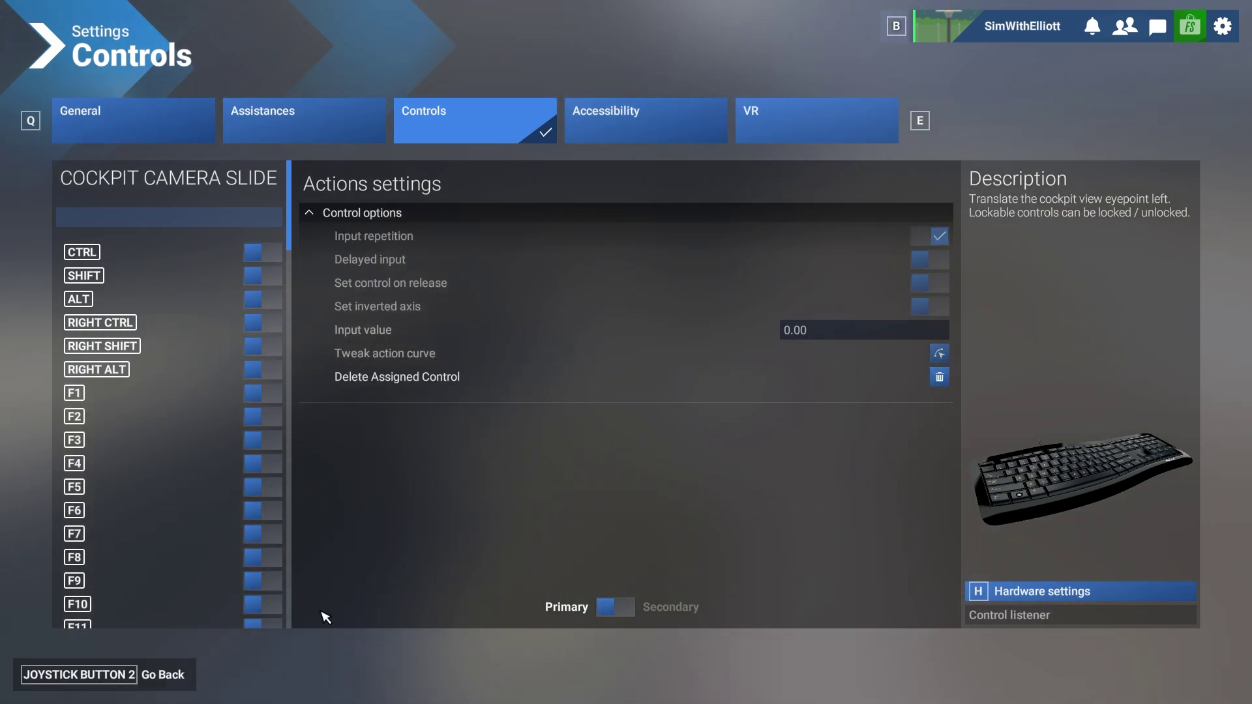
{"action": "left_click", "coordinate": [151, 669]}
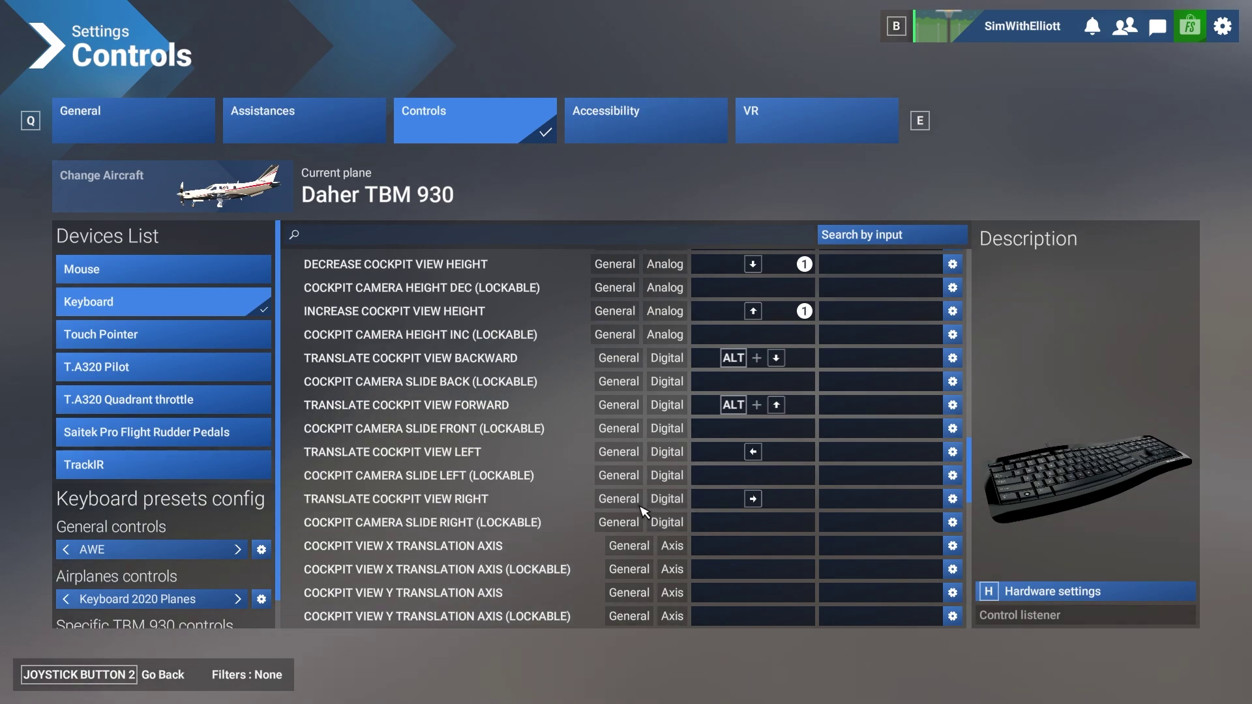
{"action": "scroll", "coordinate": [724, 385], "scroll_direction": "up", "scroll_amount": 2}
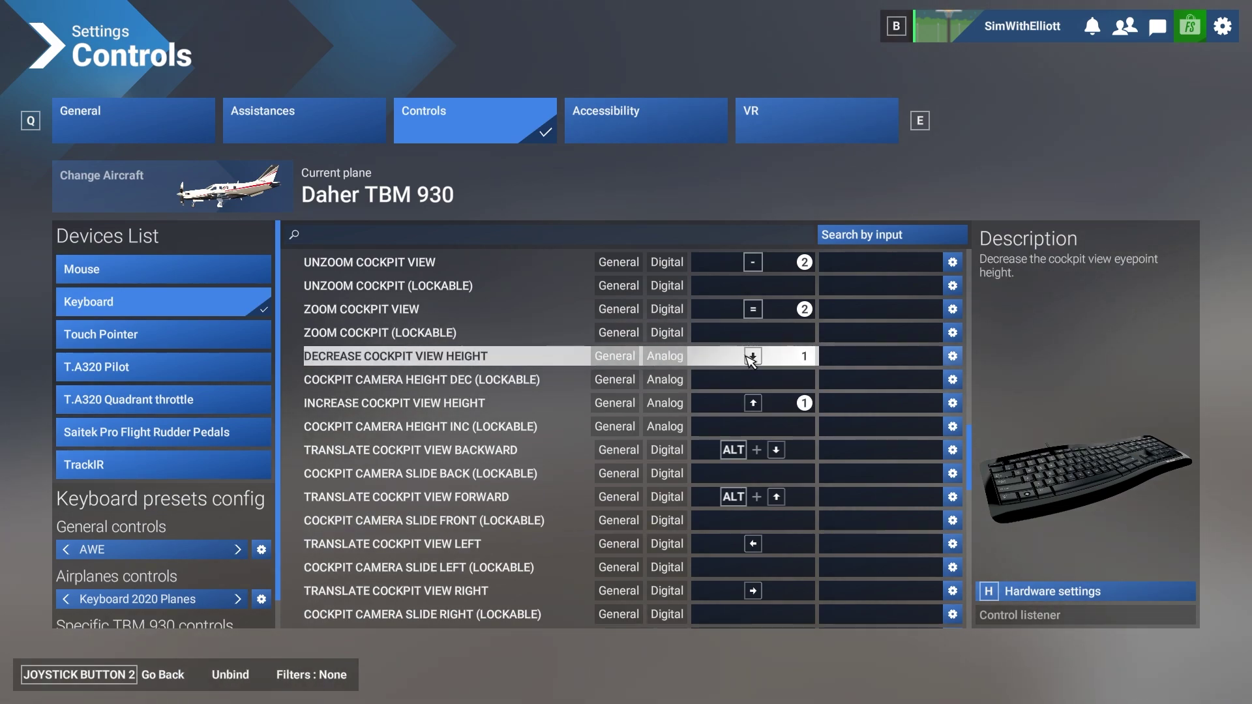
{"action": "scroll", "coordinate": [750, 379], "scroll_direction": "down", "scroll_amount": 3}
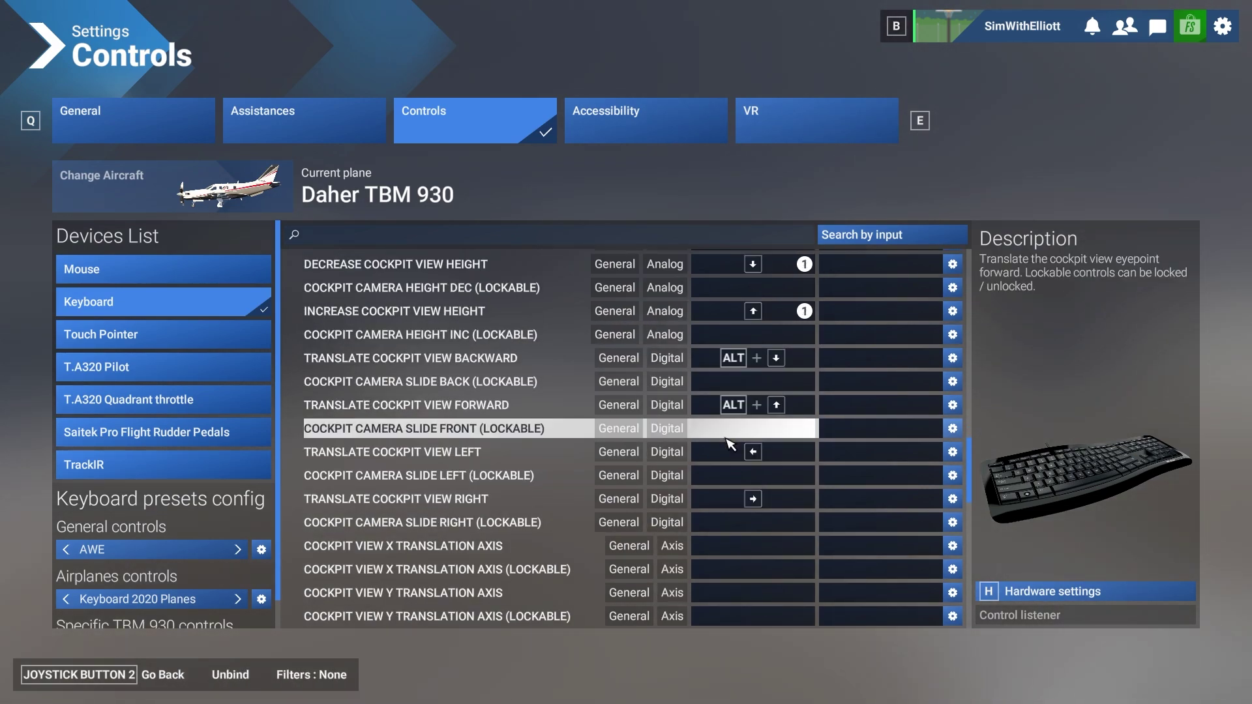
{"action": "scroll", "coordinate": [732, 433], "scroll_direction": "up", "scroll_amount": 7}
{"action": "scroll", "coordinate": [726, 434], "scroll_direction": "down", "scroll_amount": 2}
{"action": "scroll", "coordinate": [726, 434], "scroll_direction": "down", "scroll_amount": 10}
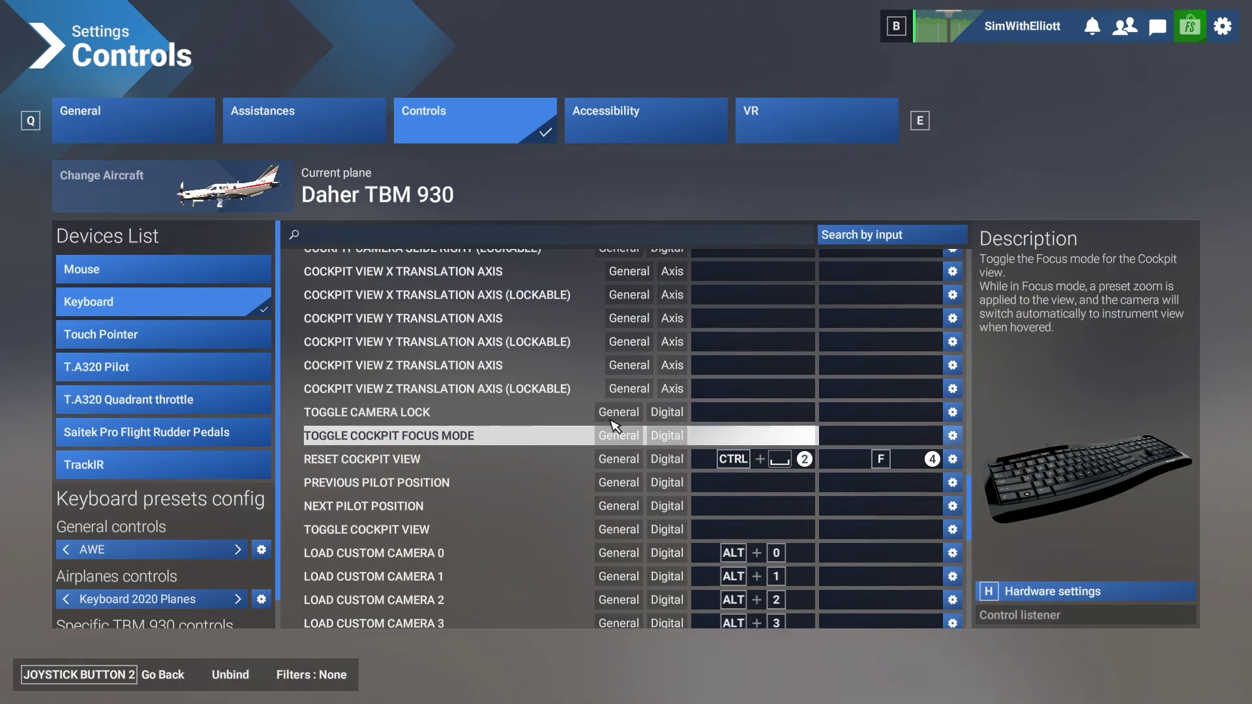
{"action": "scroll", "coordinate": [658, 450], "scroll_direction": "up", "scroll_amount": 6}
{"action": "scroll", "coordinate": [657, 450], "scroll_direction": "up", "scroll_amount": 2}
{"action": "scroll", "coordinate": [661, 496], "scroll_direction": "down", "scroll_amount": 15}
{"action": "scroll", "coordinate": [669, 561], "scroll_direction": "down", "scroll_amount": 2}
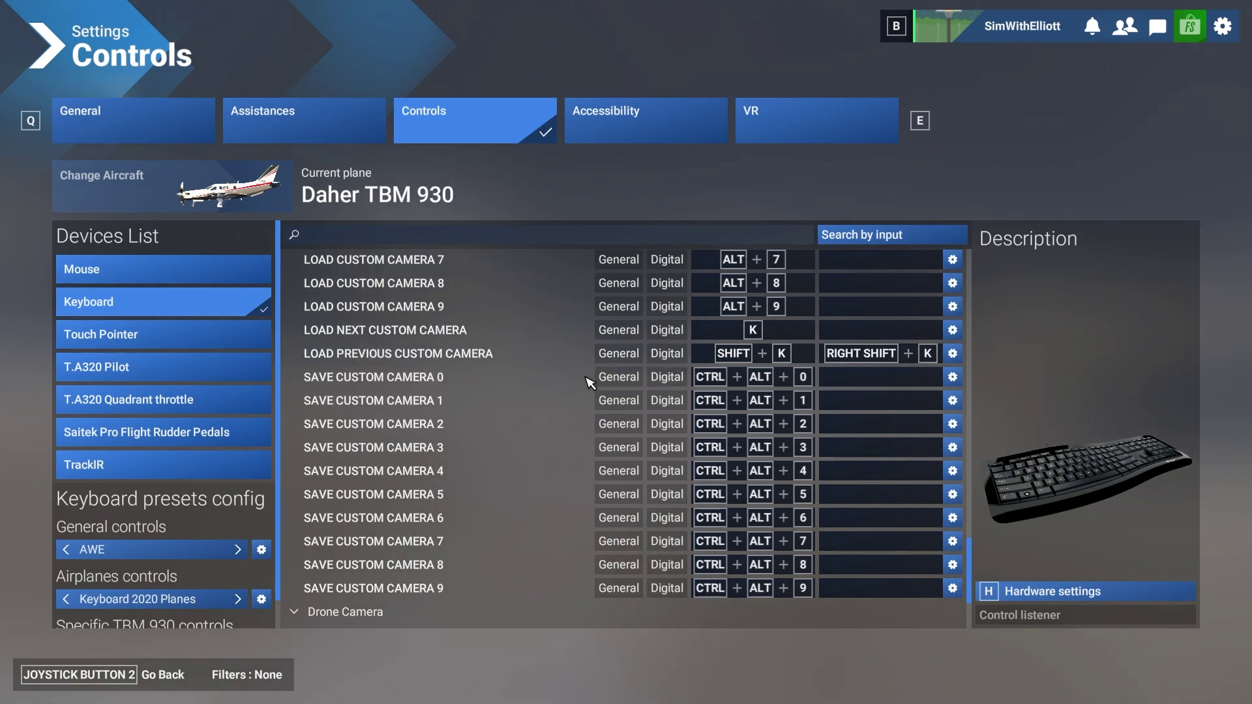
{"action": "scroll", "coordinate": [625, 389], "scroll_direction": "up", "scroll_amount": 4}
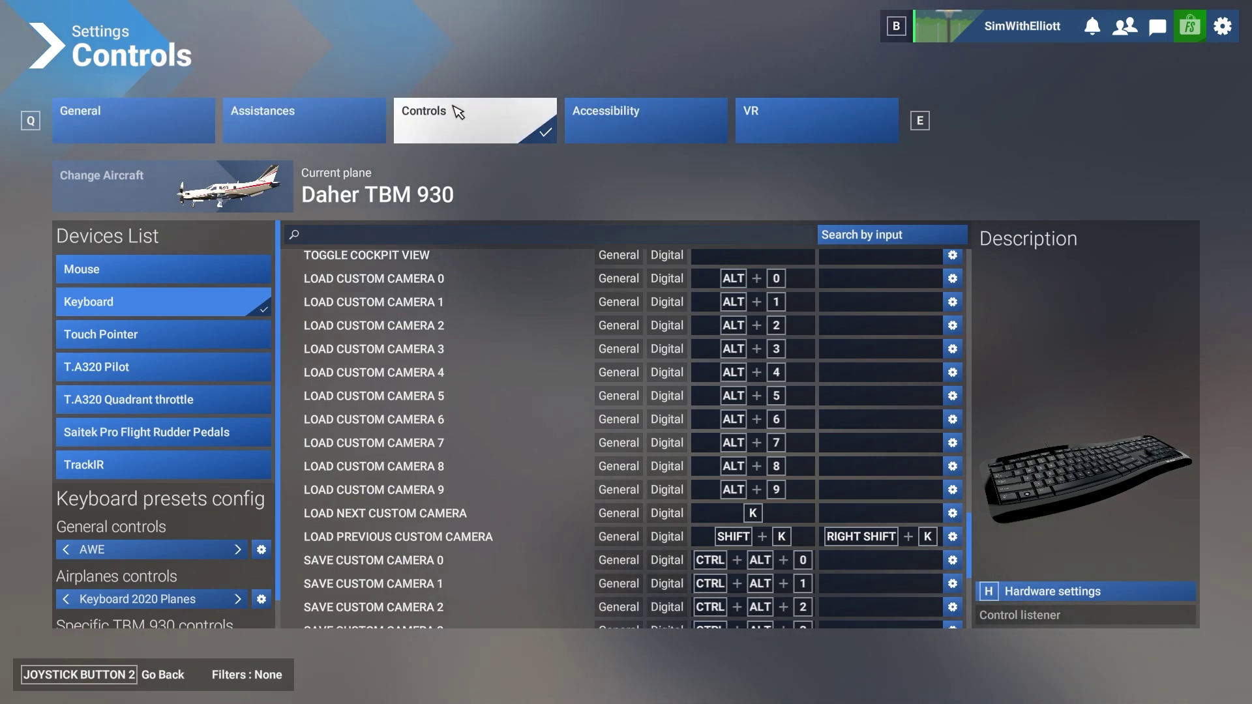
Step: Save and leave the control settings, and open the Camera section of the general settings
{"action": "left_click", "coordinate": [133, 678]}
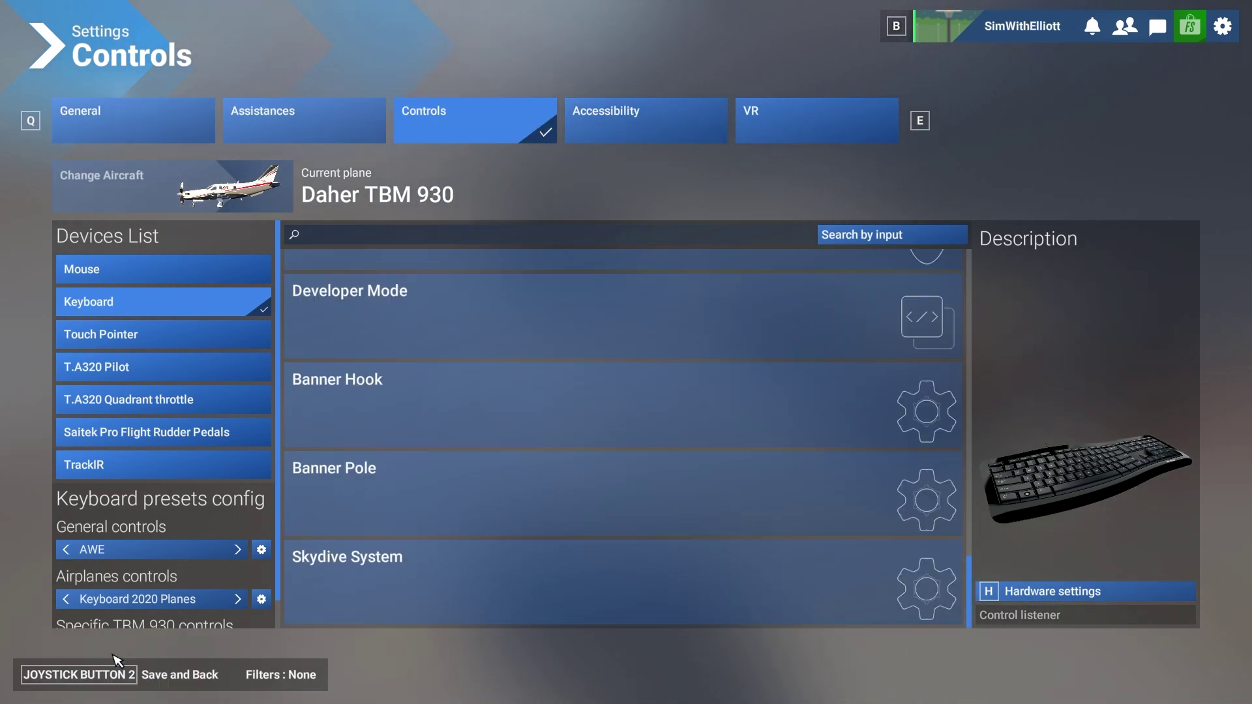
{"action": "left_click", "coordinate": [117, 672]}
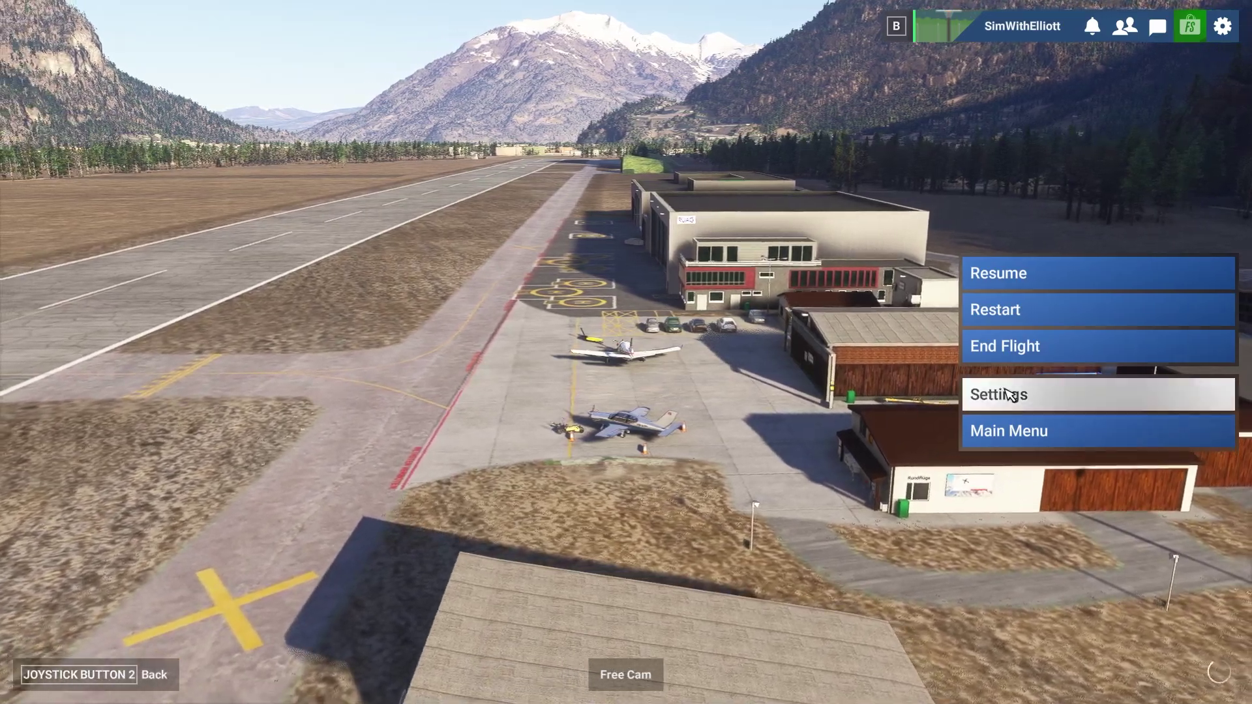
{"action": "left_click", "coordinate": [1010, 394]}
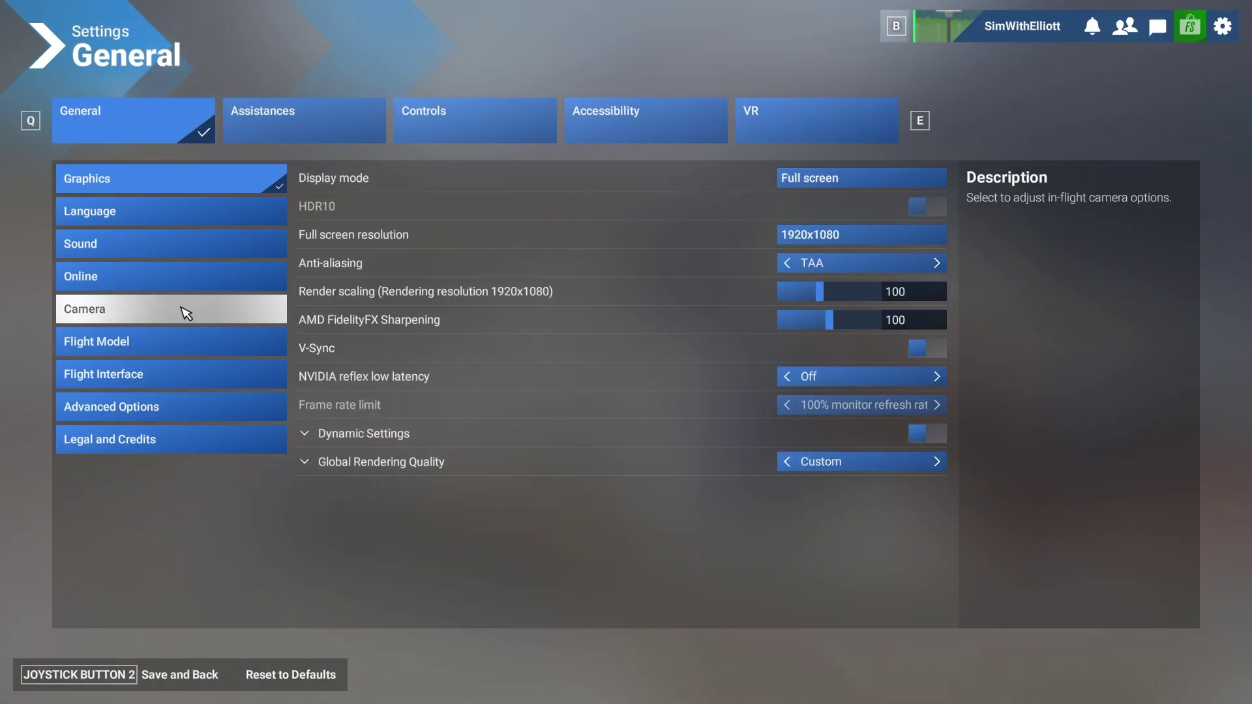
{"action": "left_click", "coordinate": [152, 315]}
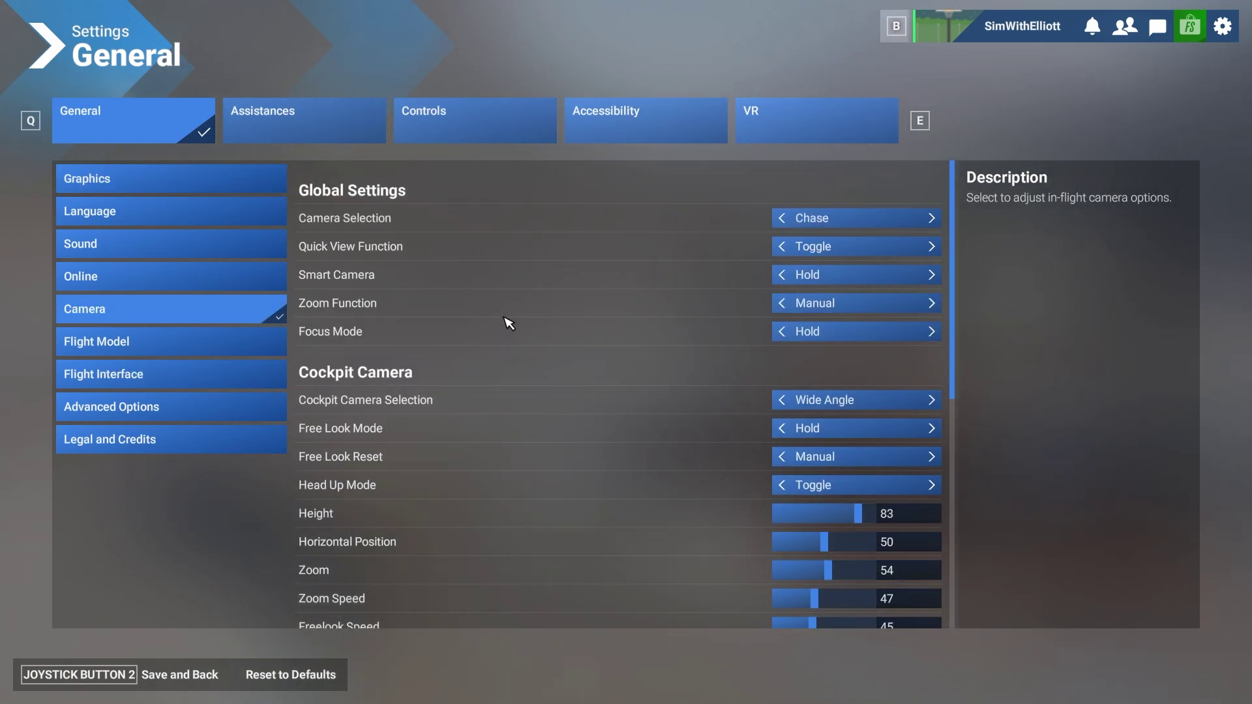
Step: Examine the camera options for the cockpit, instrument and external views, including height, zoom, freelook speed and momentum
{"action": "scroll", "coordinate": [508, 323], "scroll_direction": "down", "scroll_amount": 1}
{"action": "scroll", "coordinate": [508, 321], "scroll_direction": "down", "scroll_amount": 1}
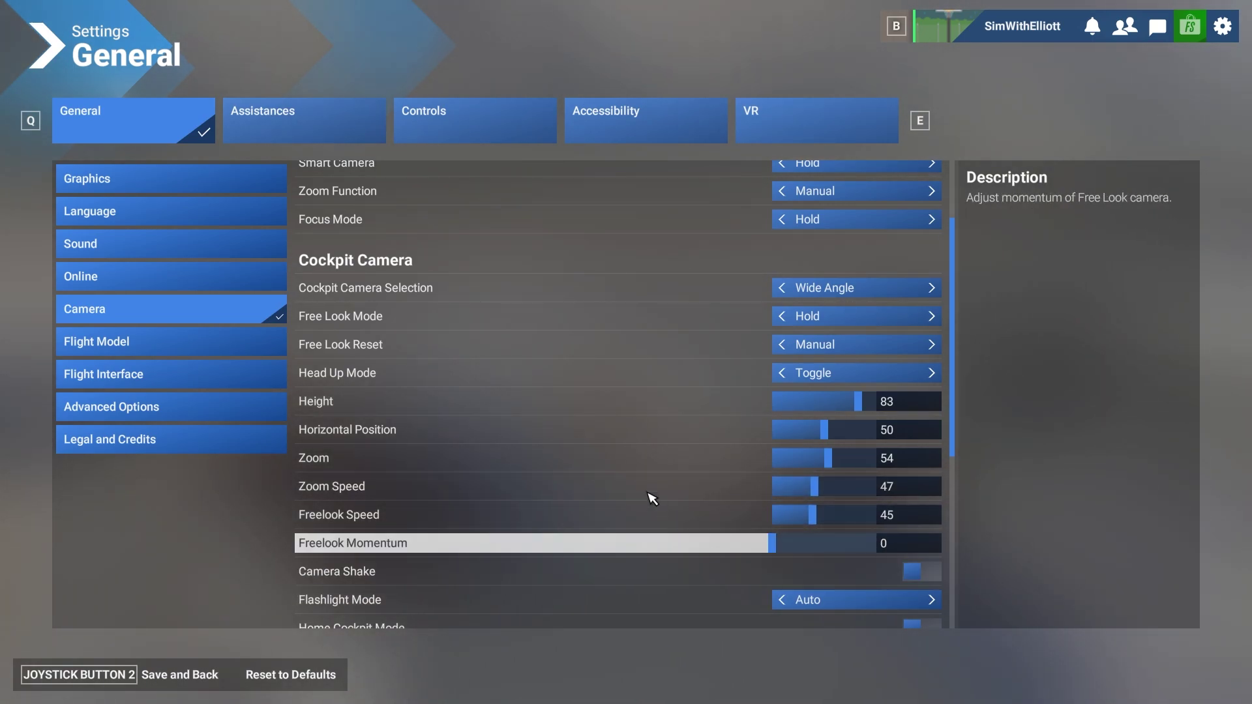
{"action": "scroll", "coordinate": [631, 501], "scroll_direction": "down", "scroll_amount": 2}
{"action": "scroll", "coordinate": [632, 501], "scroll_direction": "up", "scroll_amount": 1}
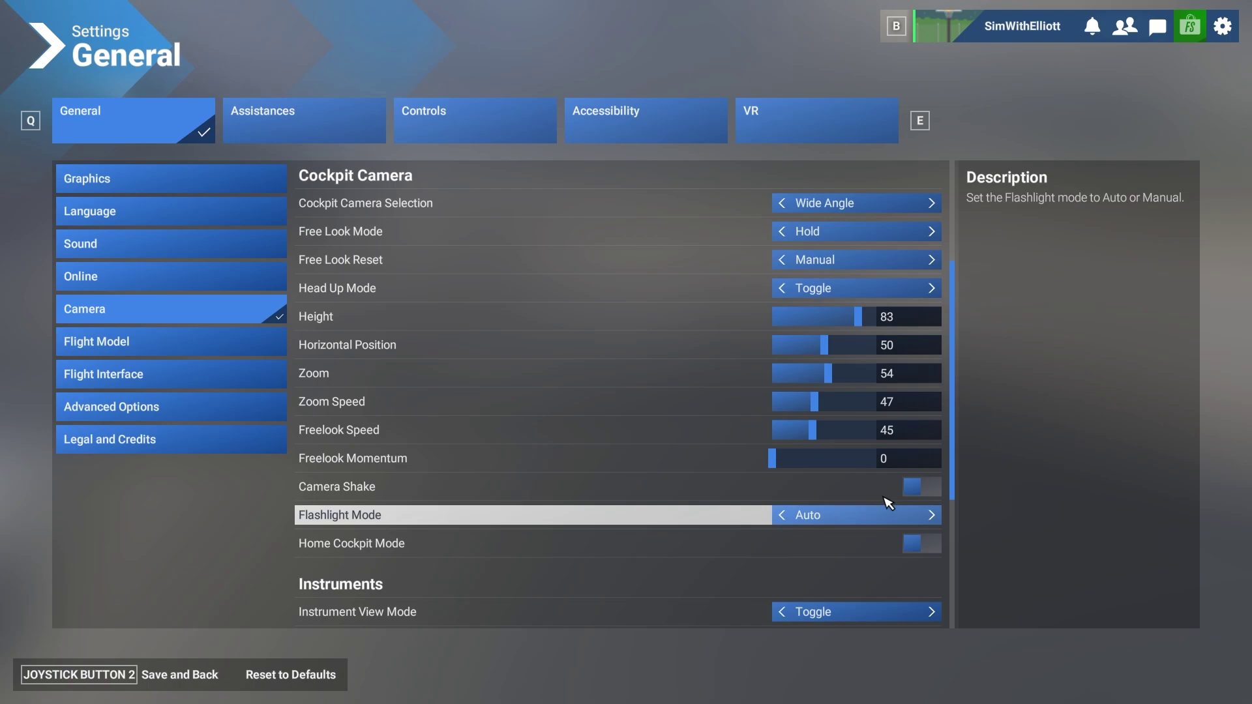
{"action": "scroll", "coordinate": [835, 494], "scroll_direction": "down", "scroll_amount": 1}
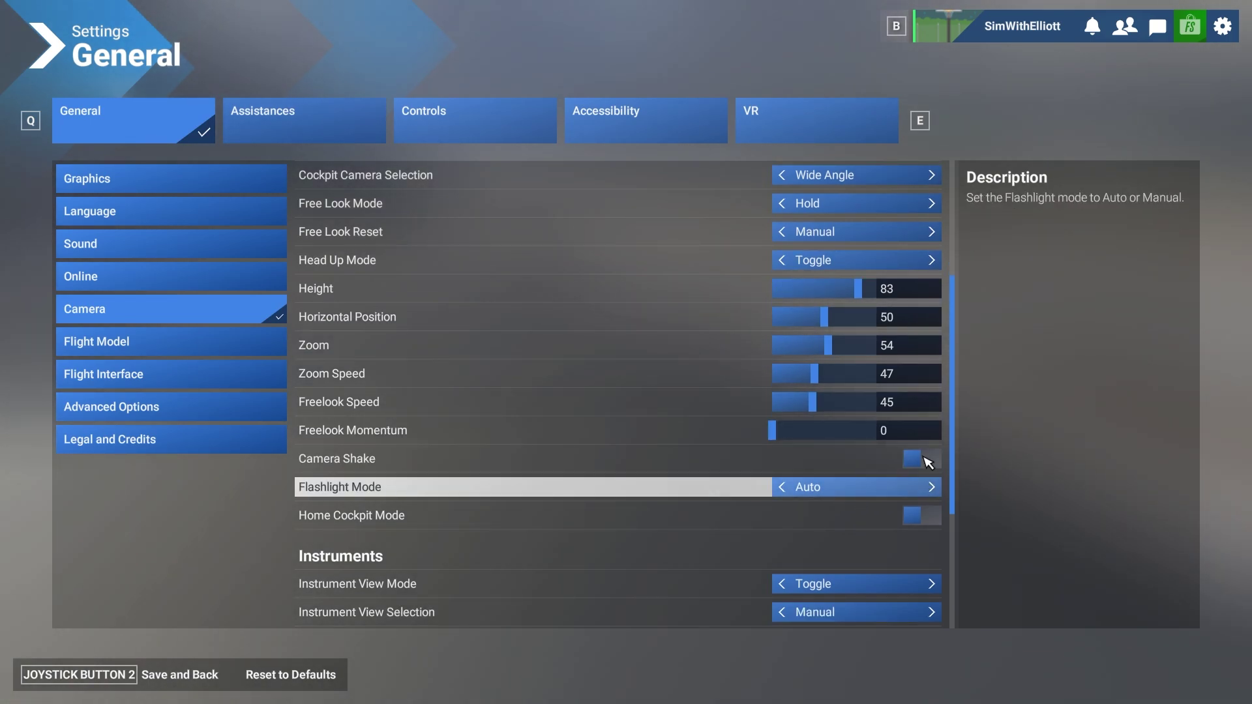
{"action": "scroll", "coordinate": [785, 482], "scroll_direction": "down", "scroll_amount": 3}
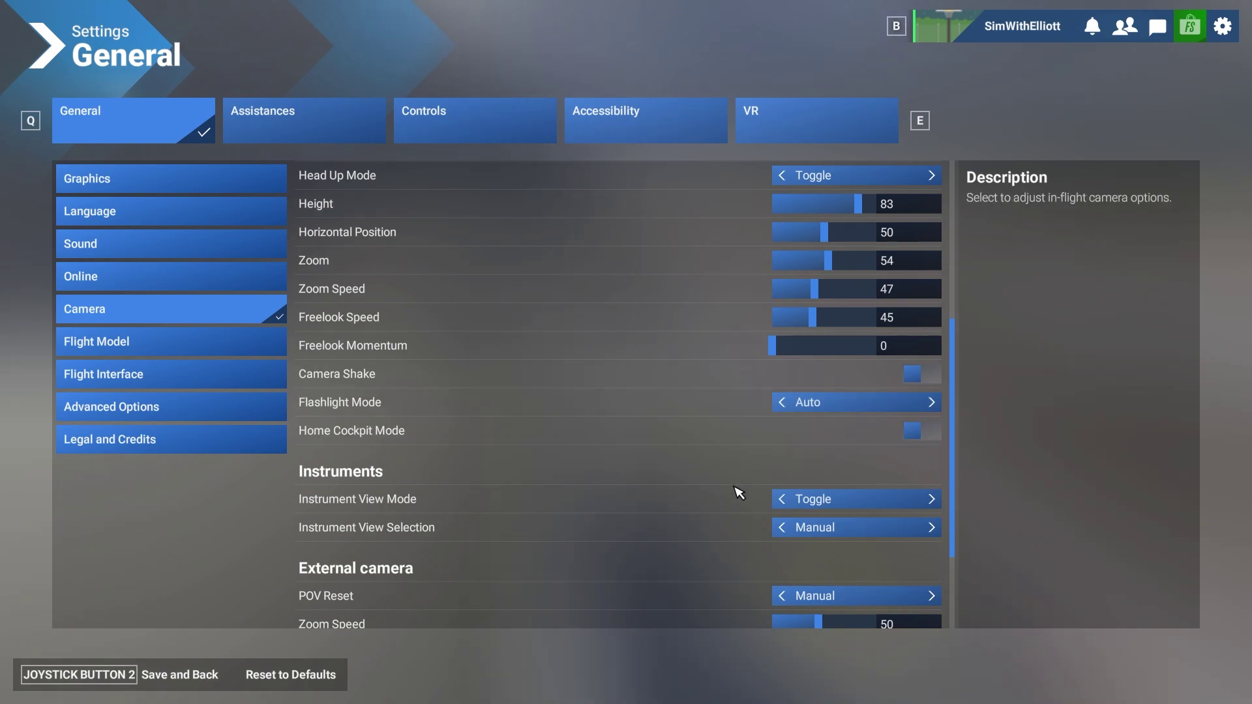
{"action": "scroll", "coordinate": [739, 492], "scroll_direction": "down", "scroll_amount": 4}
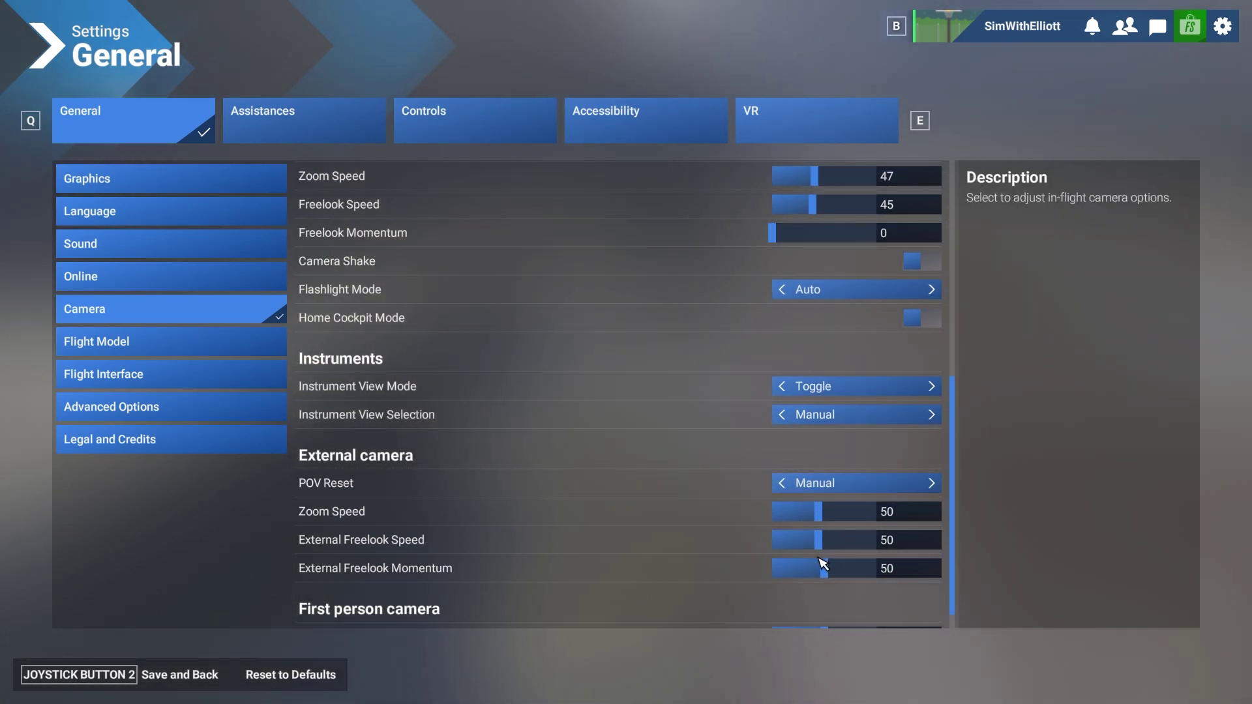
{"action": "scroll", "coordinate": [761, 425], "scroll_direction": "up", "scroll_amount": 9}
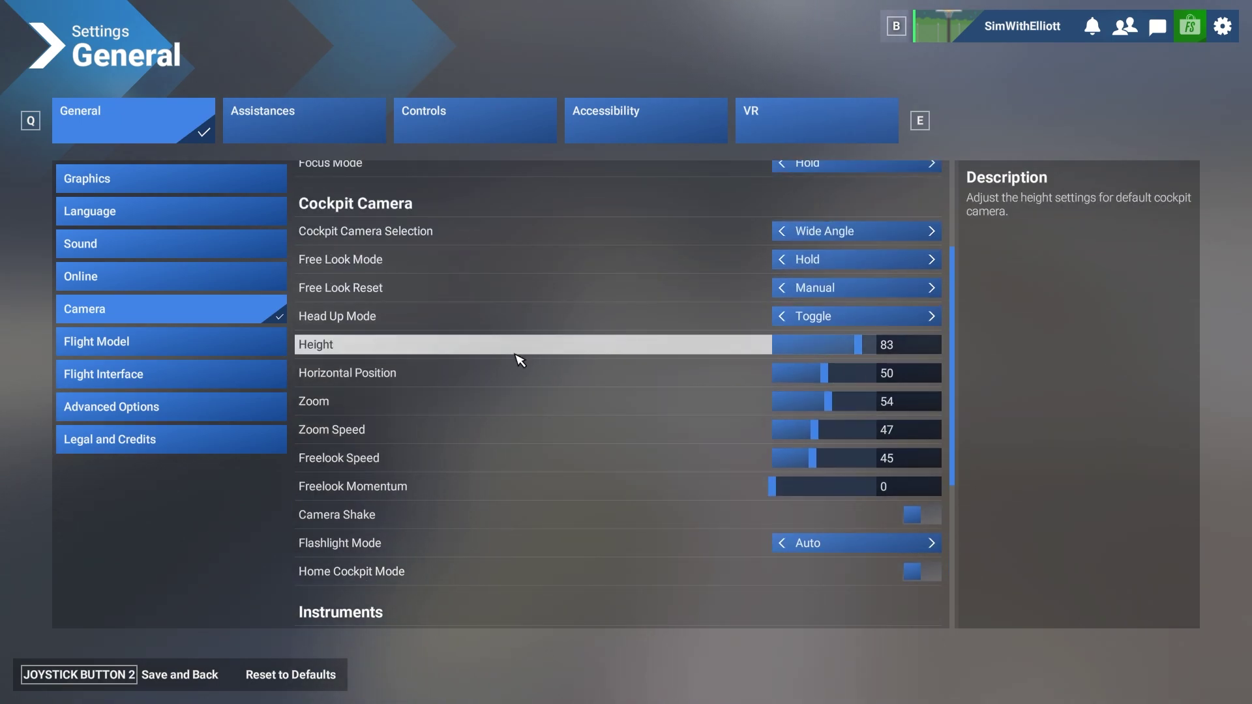